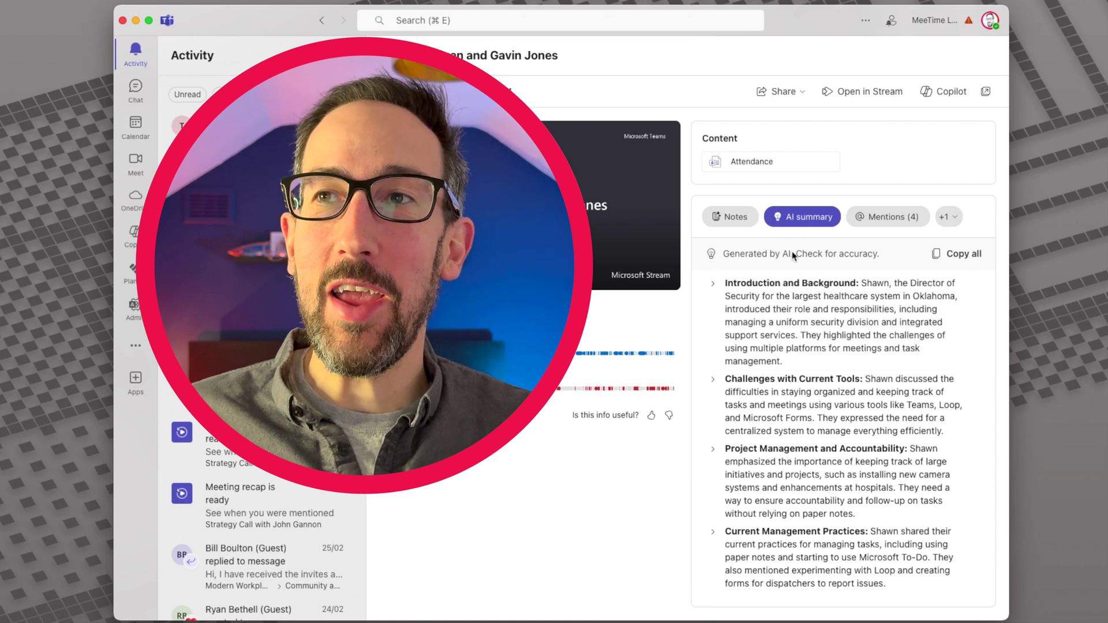
# - Read through the AI summary's meeting notes, from Introduction and Background down to Follow-Up and Next Steps
pyautogui.scroll(-3, 830, 431)
pyautogui.scroll(-4, 829, 432)
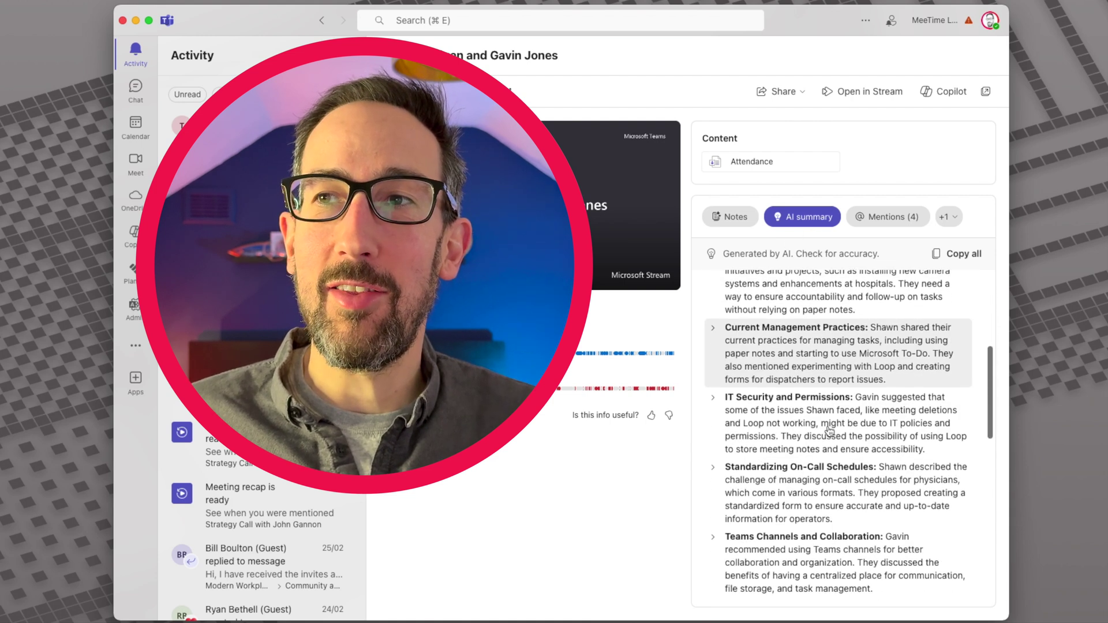
pyautogui.scroll(-2, 829, 431)
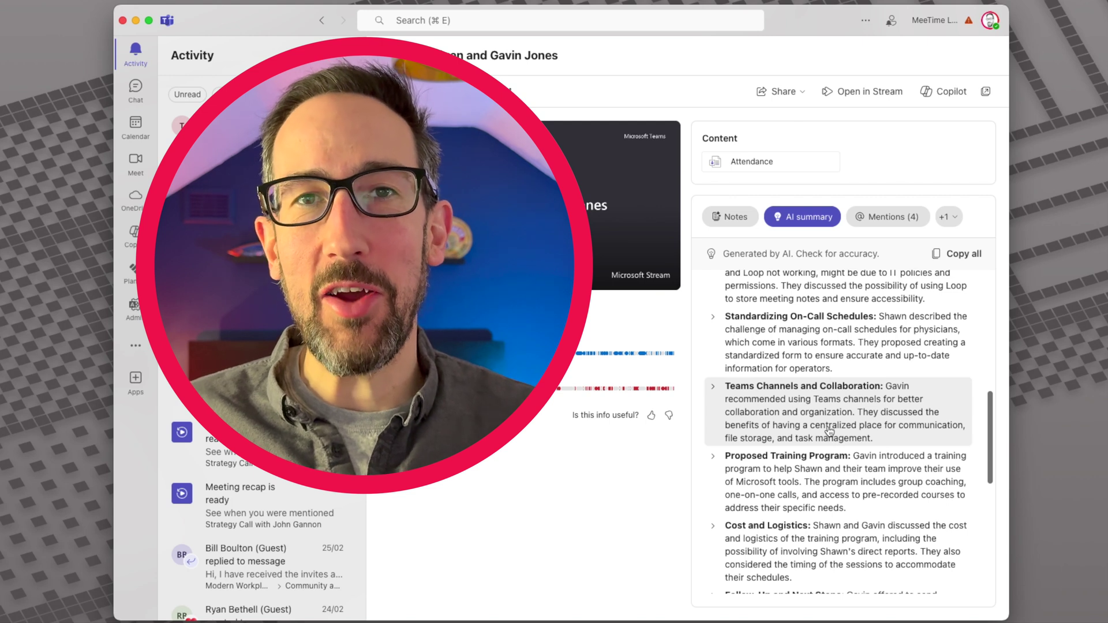
pyautogui.scroll(4, 830, 432)
pyautogui.scroll(4, 790, 374)
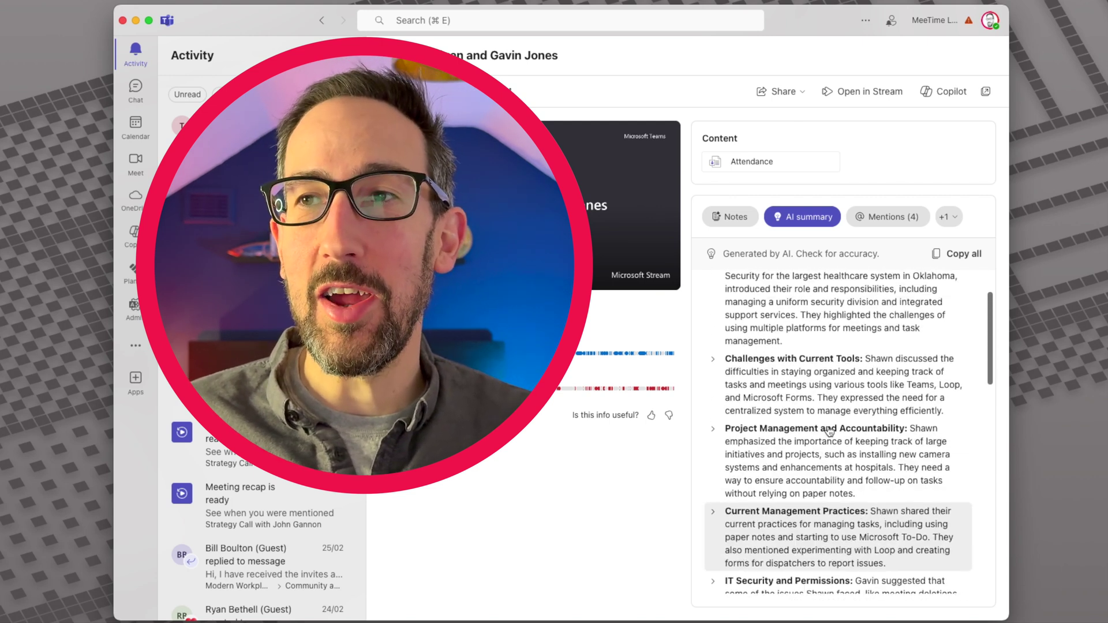
pyautogui.scroll(-2, 790, 374)
pyautogui.scroll(2, 790, 374)
pyautogui.scroll(-1, 790, 374)
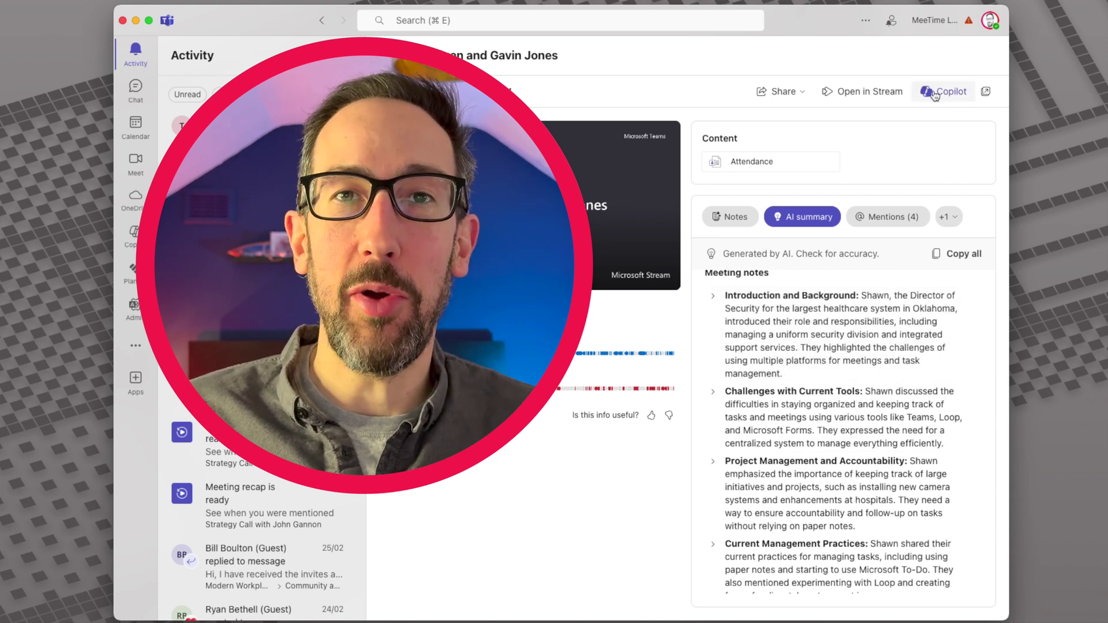
pyautogui.scroll(-1, 746, 369)
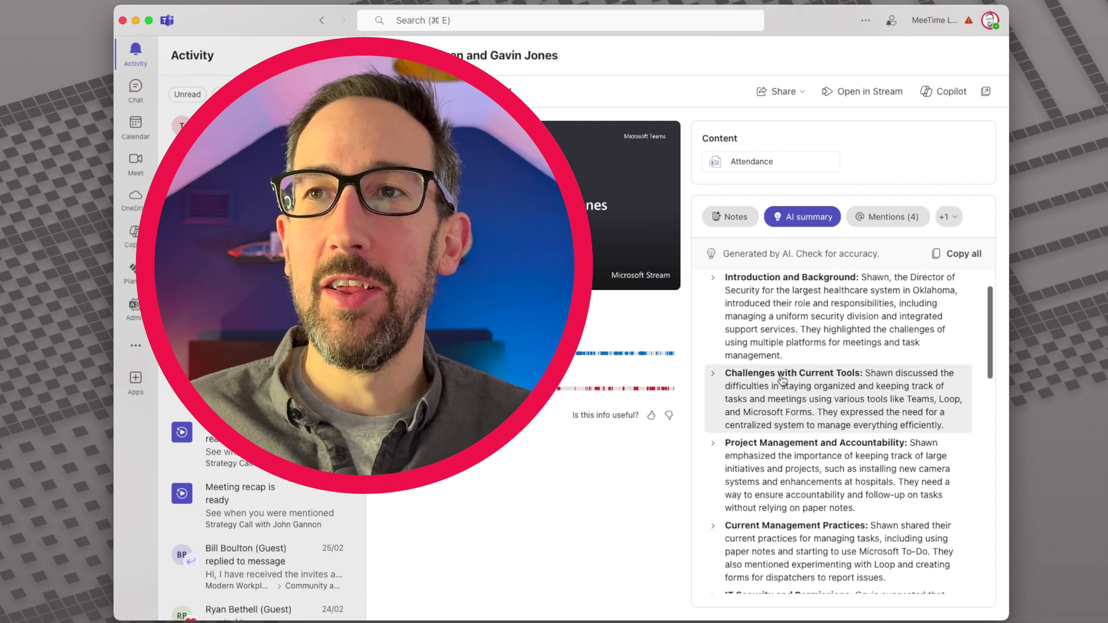
pyautogui.scroll(-4, 789, 404)
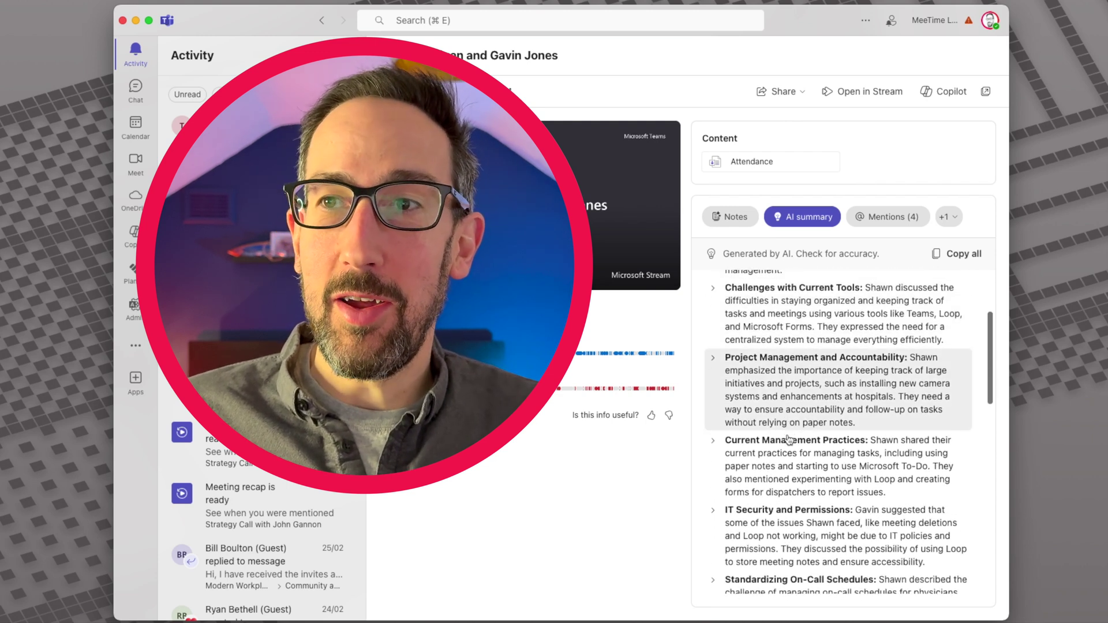
pyautogui.scroll(-7, 750, 369)
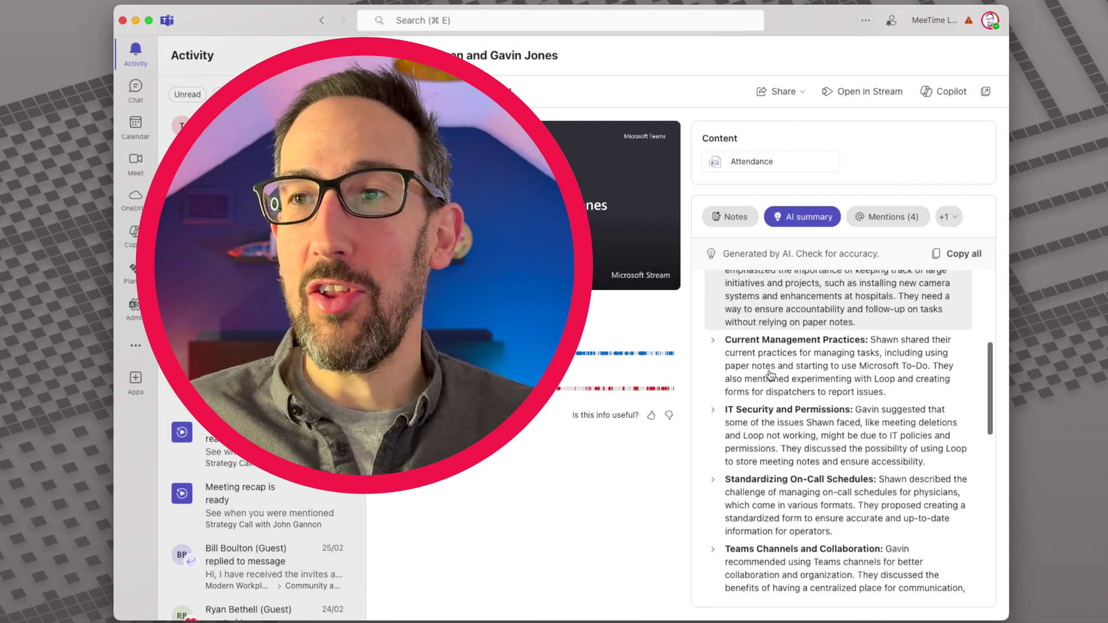
pyautogui.scroll(-12, 770, 376)
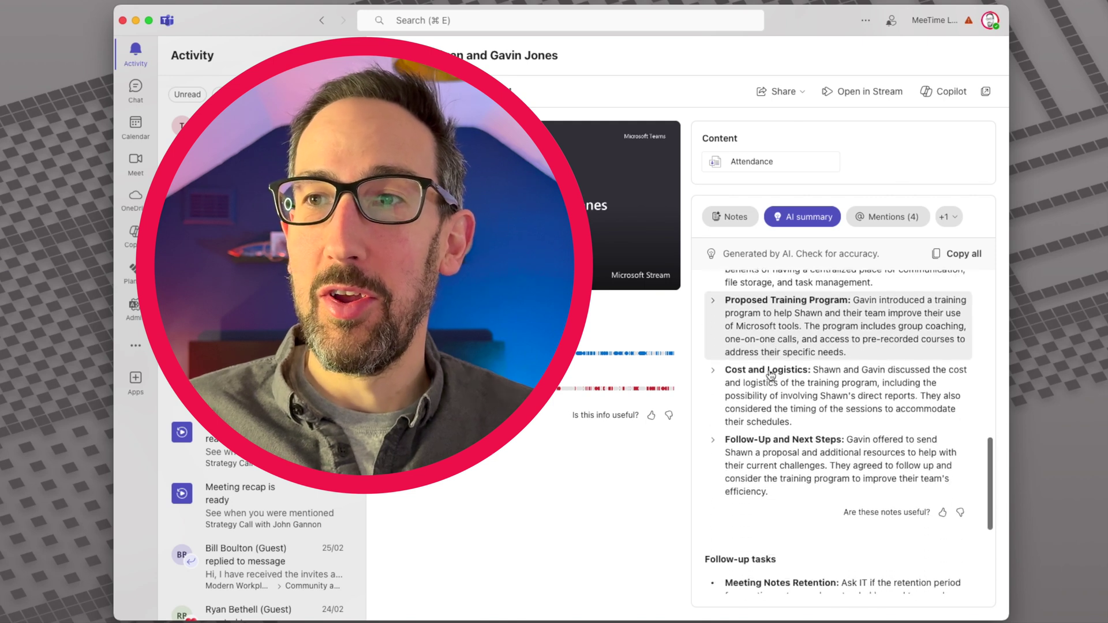
# - Expand the Introduction and Background and Challenges with Current Tools notes, and read on through the follow-up tasks
pyautogui.scroll(20, 770, 374)
pyautogui.click(713, 324)
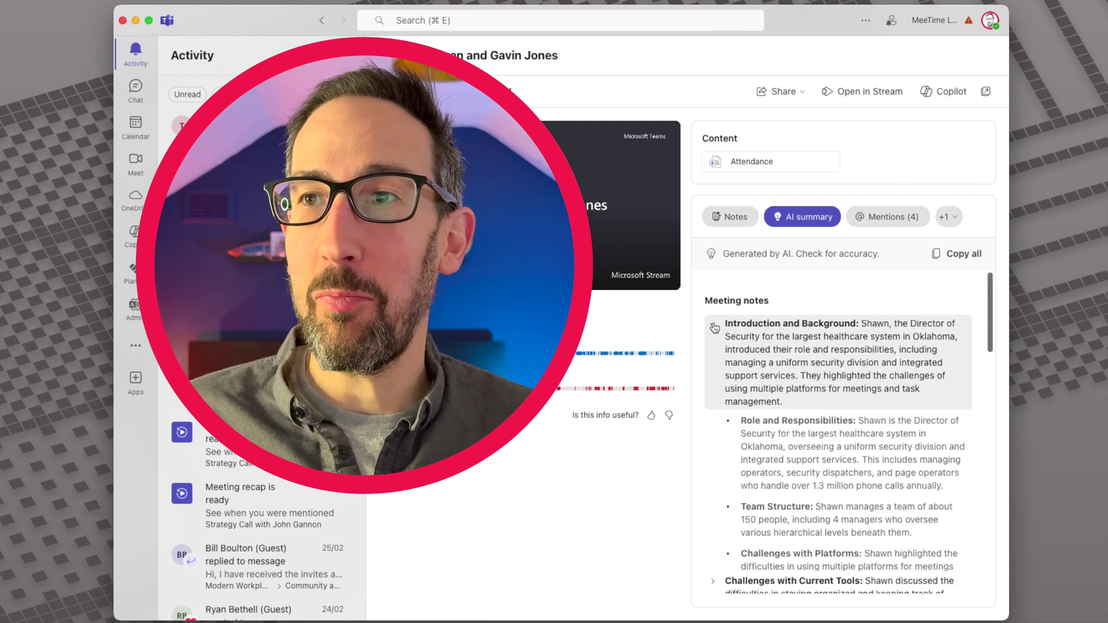
pyautogui.scroll(-9, 750, 426)
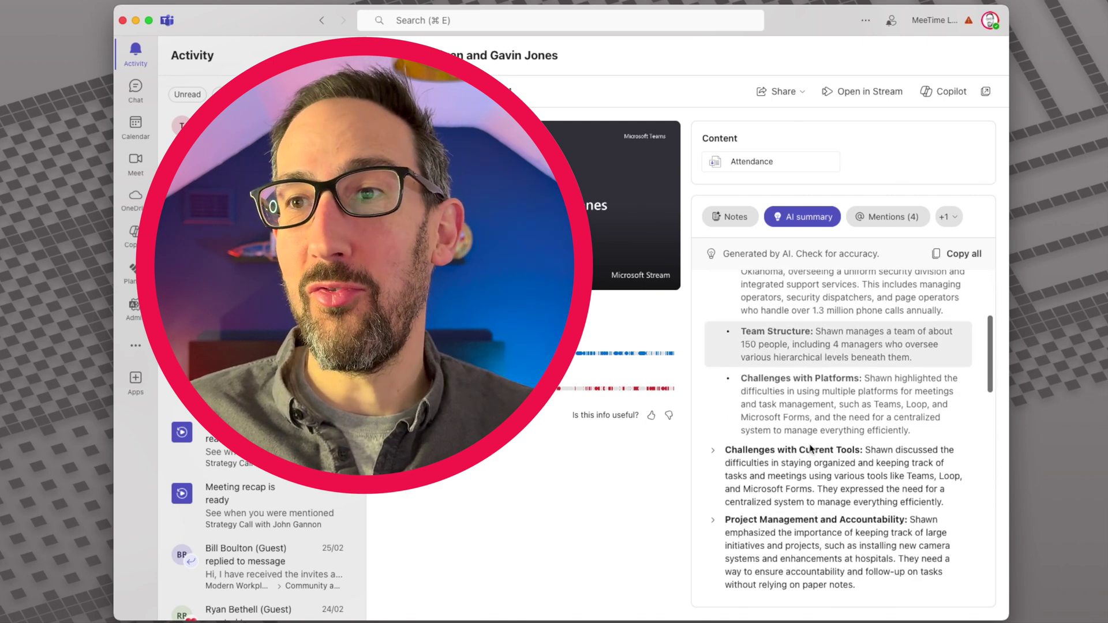
pyautogui.click(716, 430)
pyautogui.scroll(-10, 808, 452)
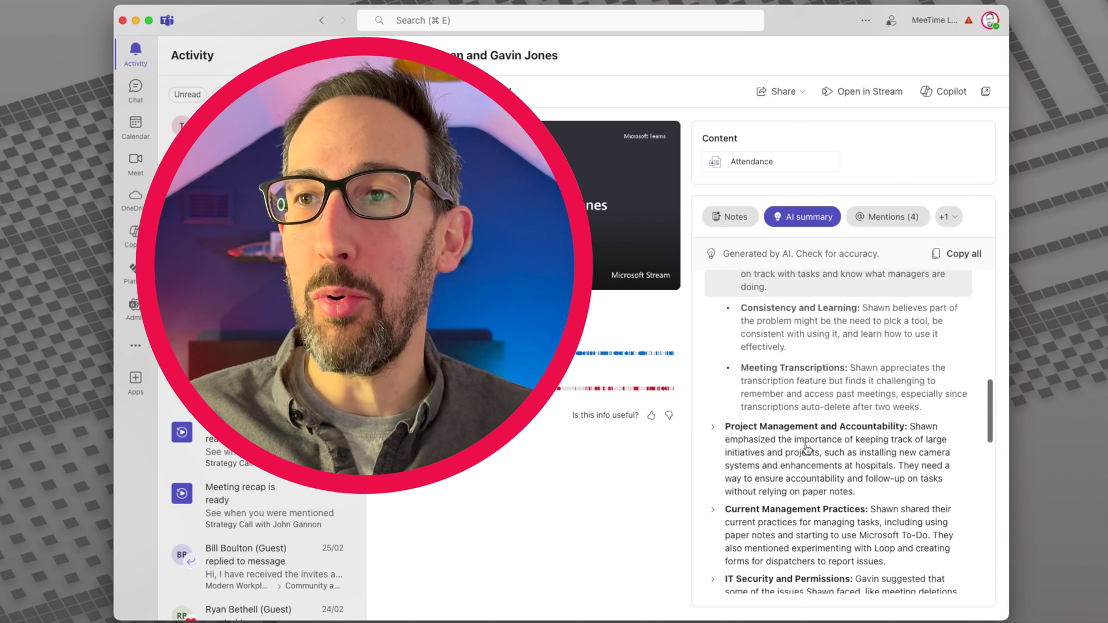
pyautogui.scroll(-10, 808, 450)
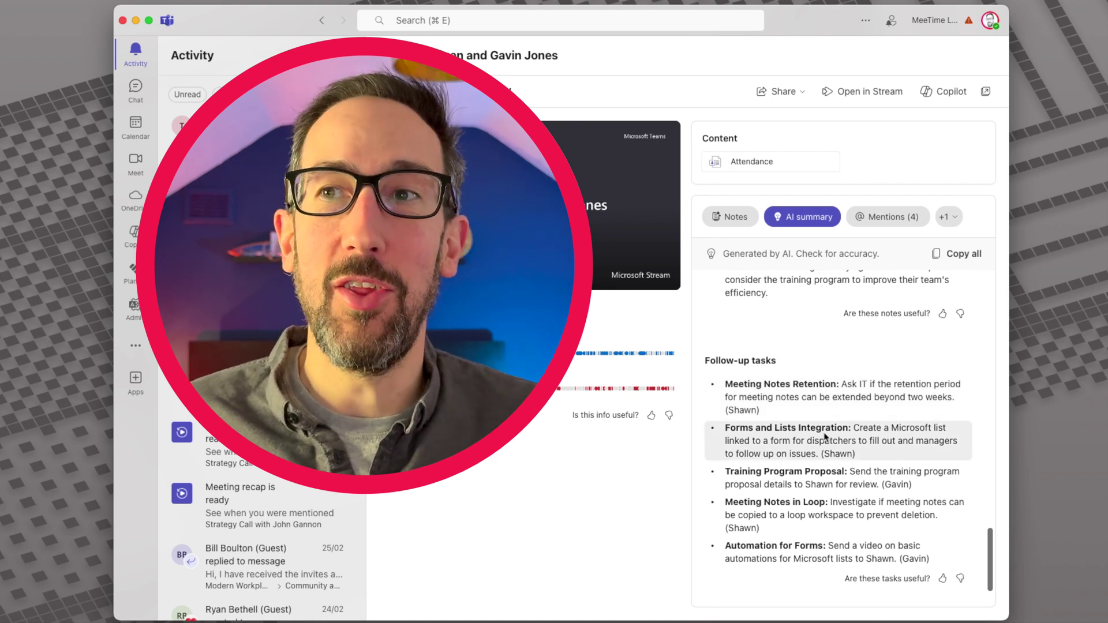
# - Collapse the details of the Introduction and Background and Challenges with Current Tools notes
pyautogui.scroll(15, 827, 346)
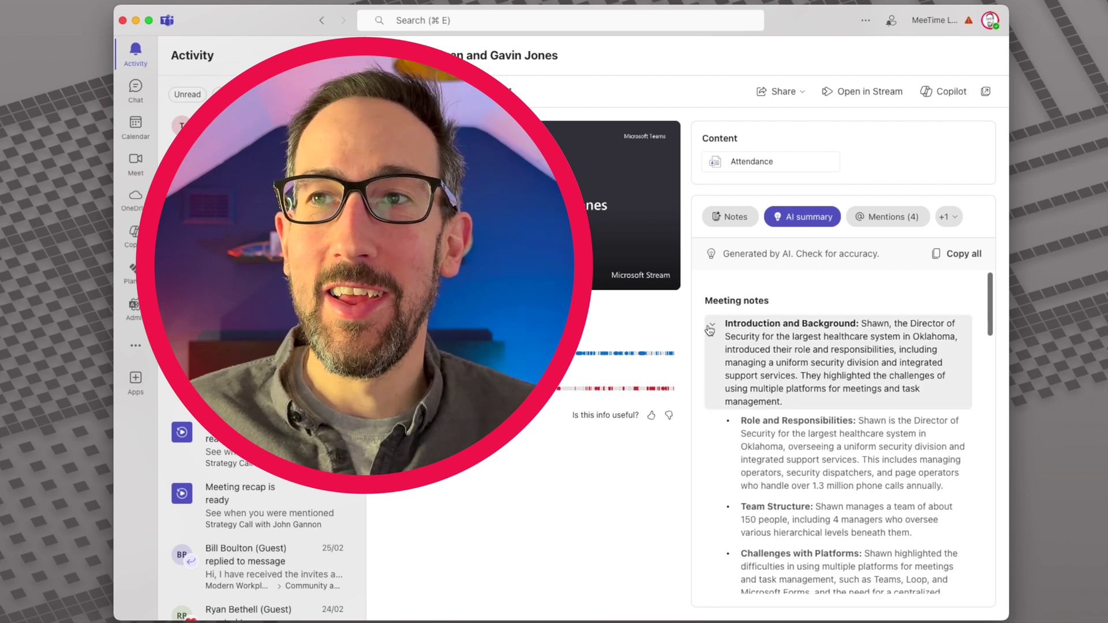
pyautogui.click(767, 388)
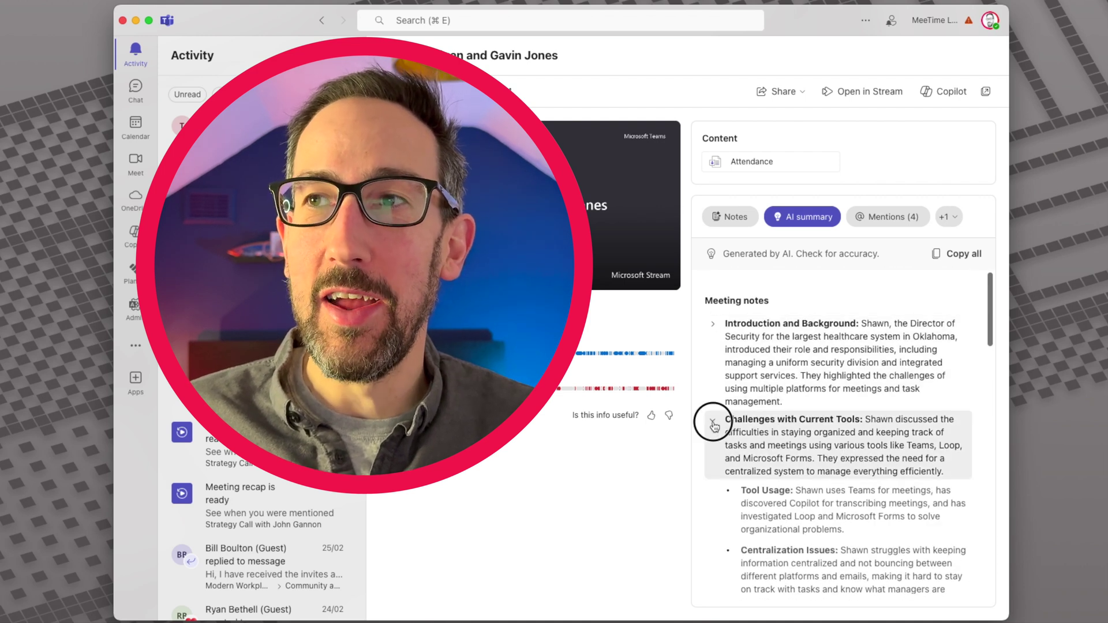
pyautogui.click(713, 421)
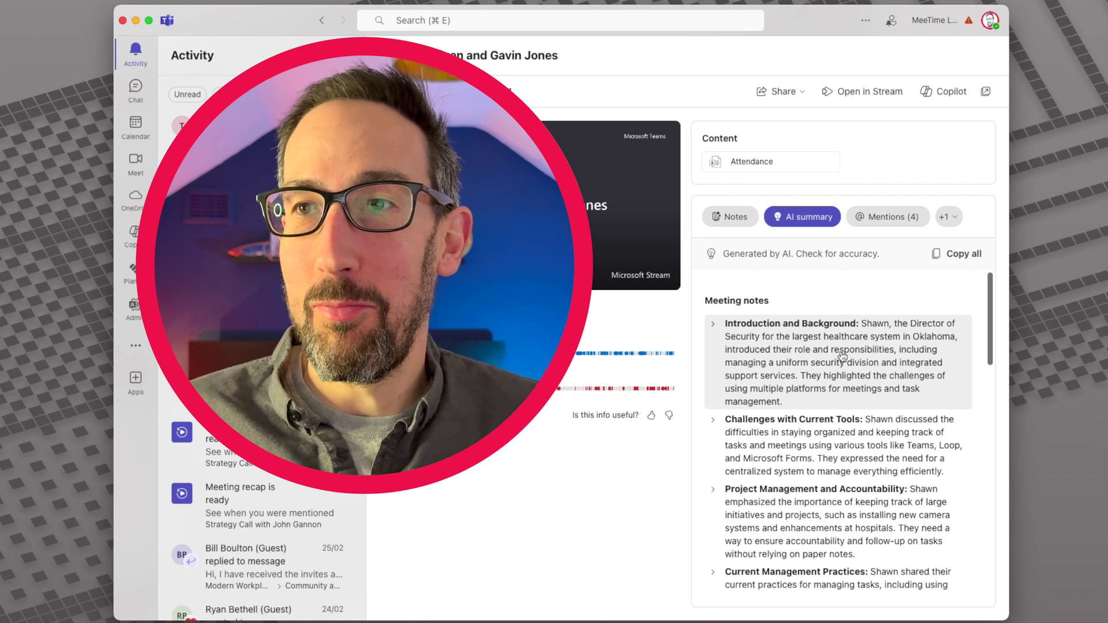
# - Review the collapsed meeting notes and the follow-up tasks at the end of the AI summary
pyautogui.scroll(-3, 842, 357)
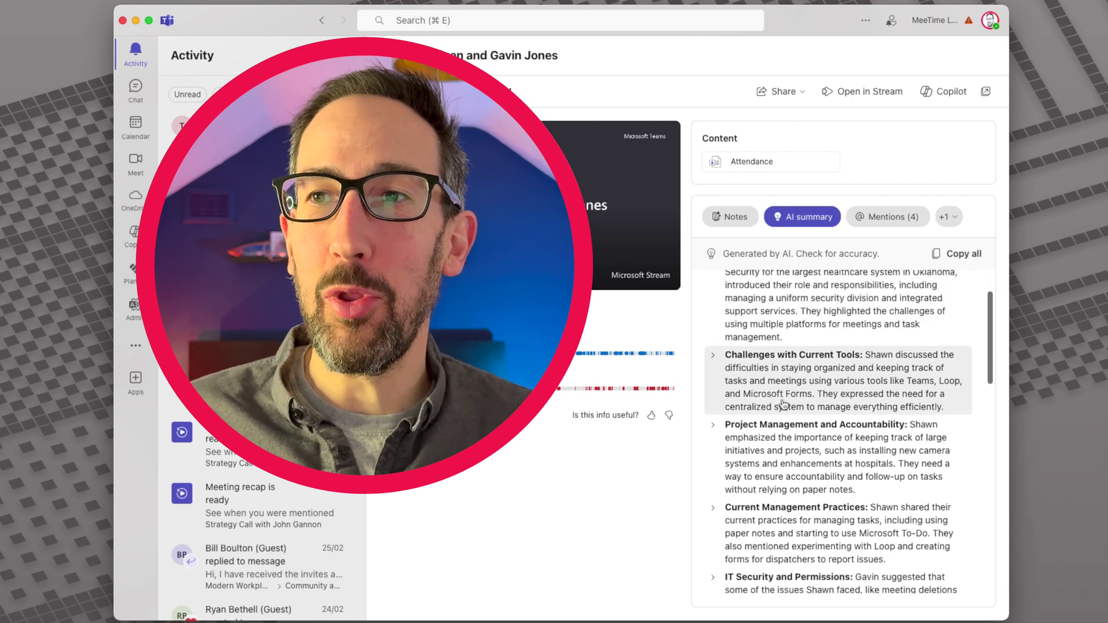
pyautogui.scroll(-1, 784, 404)
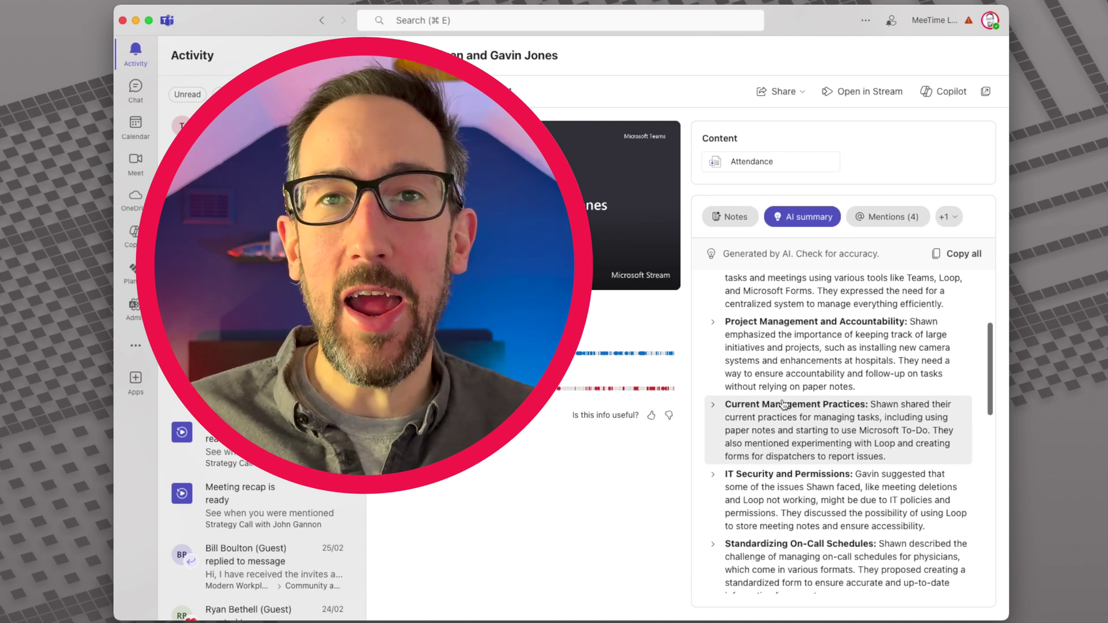
pyautogui.scroll(-12, 783, 404)
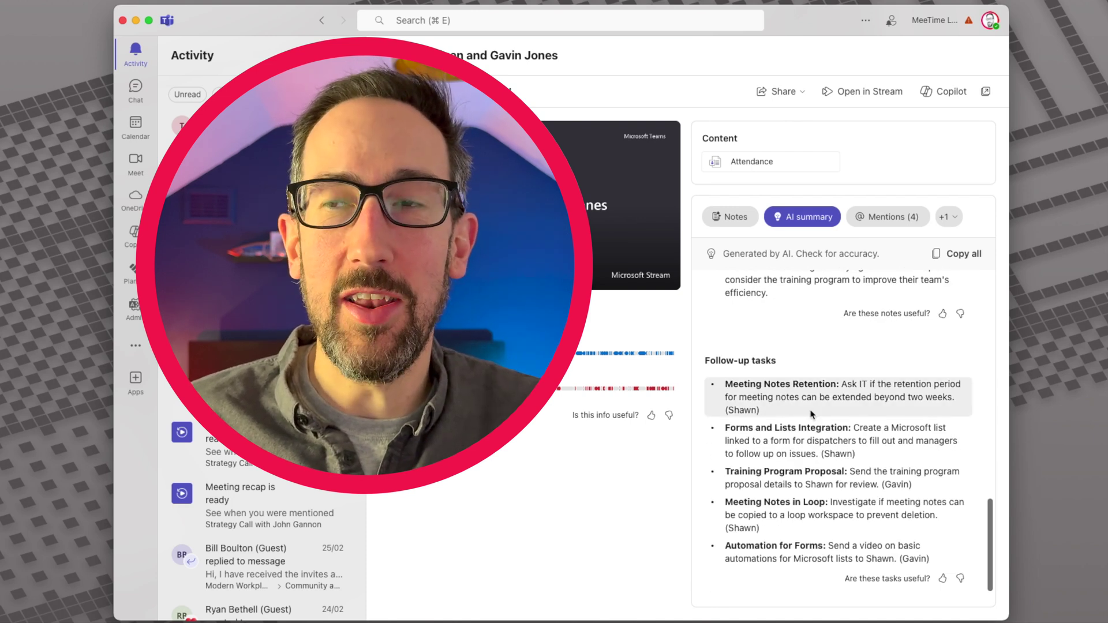
pyautogui.scroll(6, 812, 414)
pyautogui.scroll(10, 812, 414)
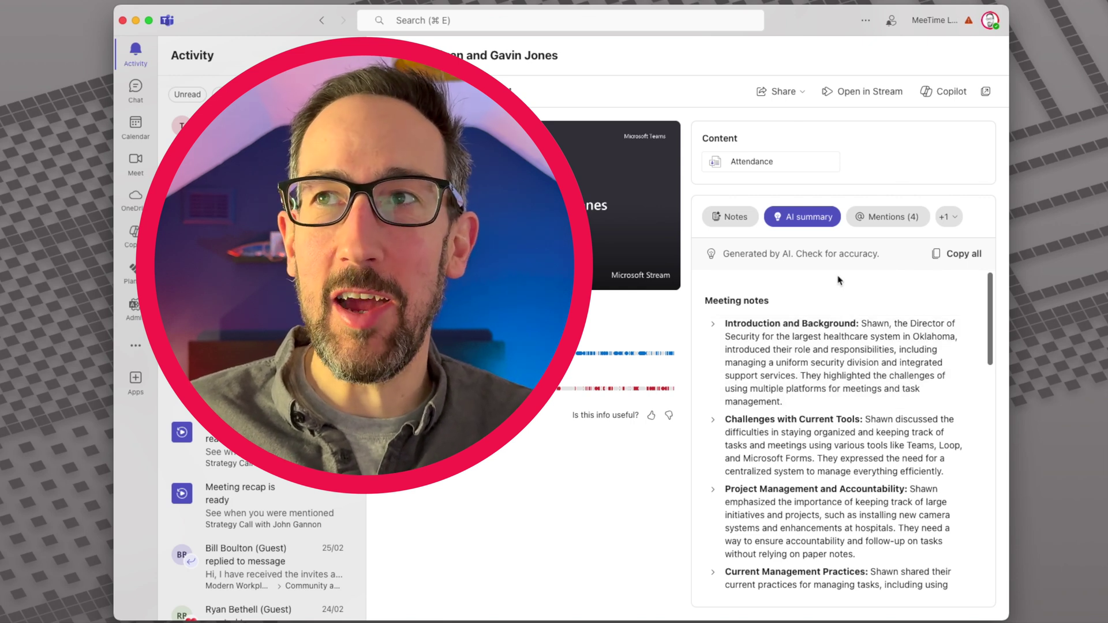
# - Open Copilot for this meeting recap and look over its previously generated meeting notes
pyautogui.click(946, 97)
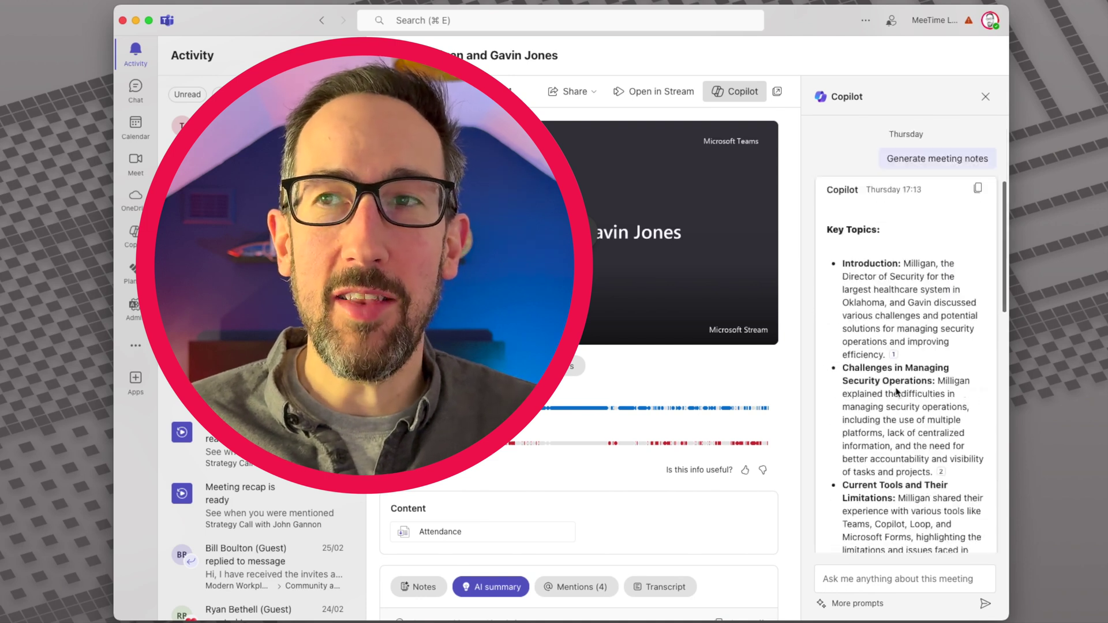
pyautogui.scroll(-10, 897, 389)
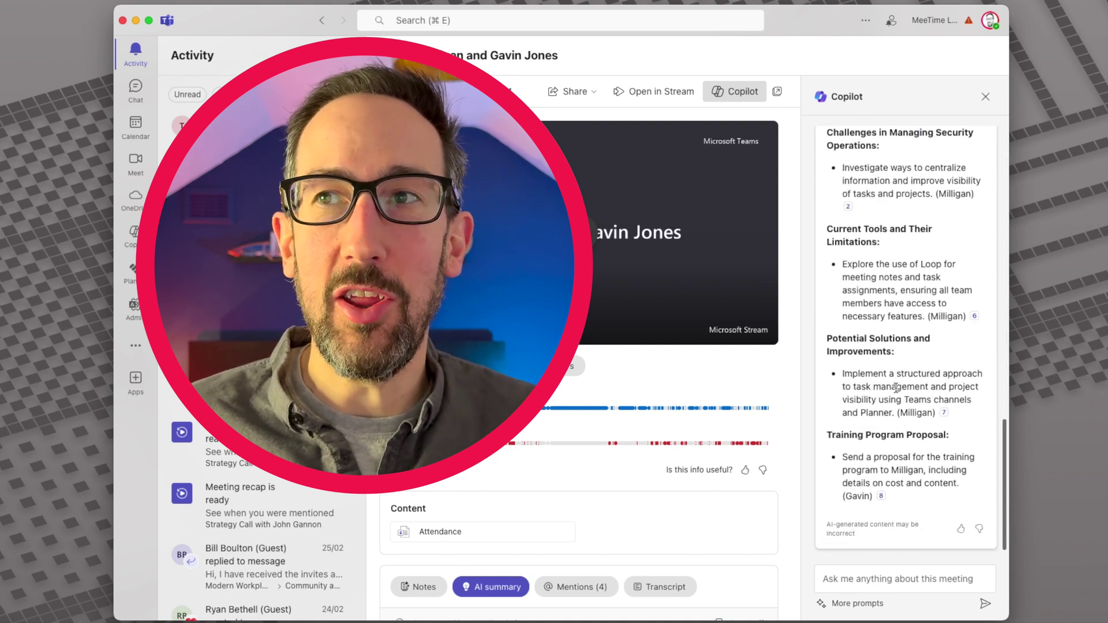
pyautogui.scroll(15, 896, 387)
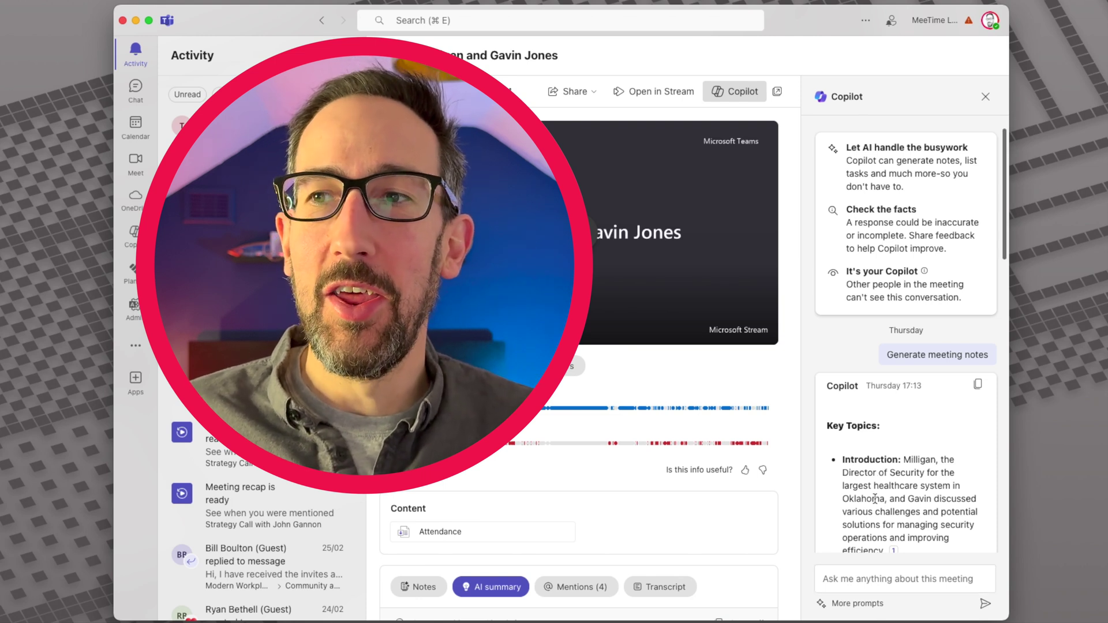
# - Check Copilot's list of suggested prompts for the meeting, then dismiss it without choosing one
pyautogui.click(847, 603)
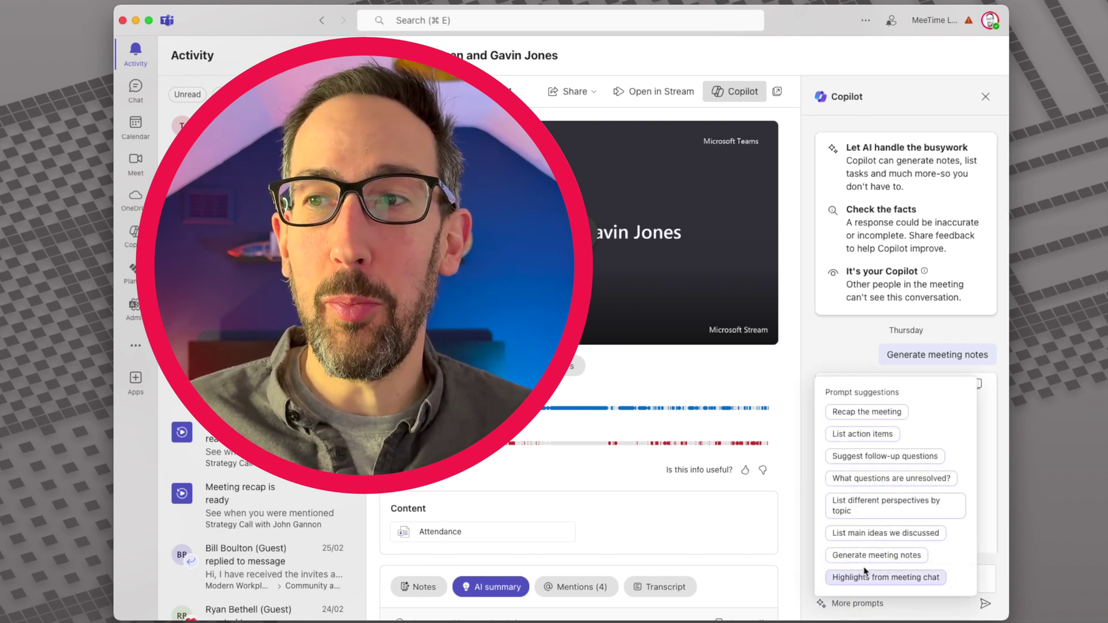
pyautogui.click(860, 360)
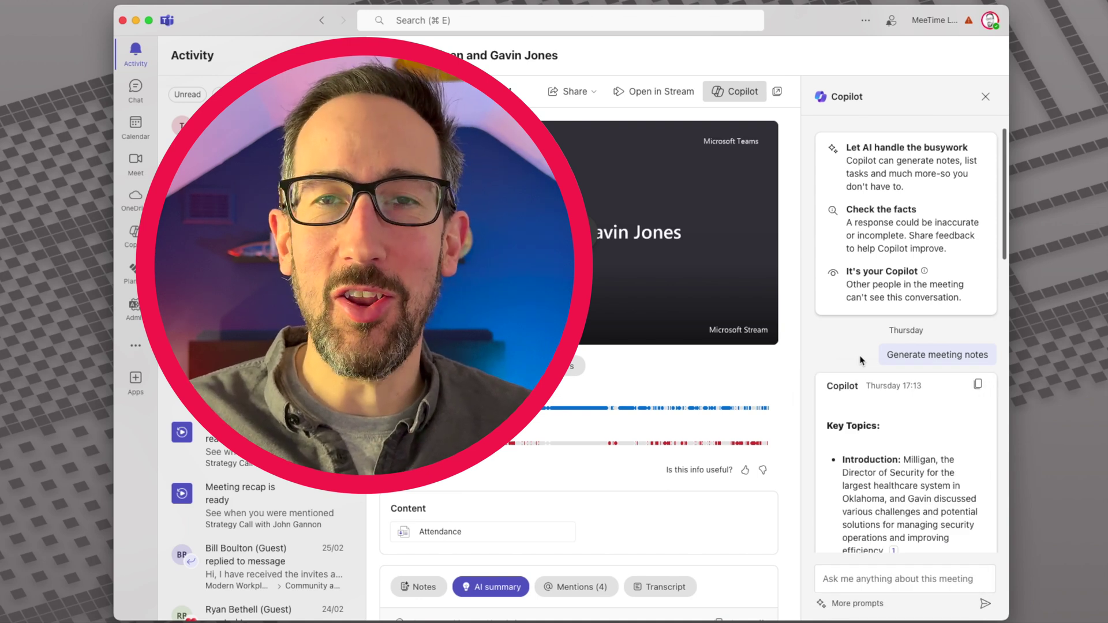
# - Read the Key Topics in Copilot's notes and preview the transcript source cited for Training Program Proposal
pyautogui.scroll(-5, 860, 361)
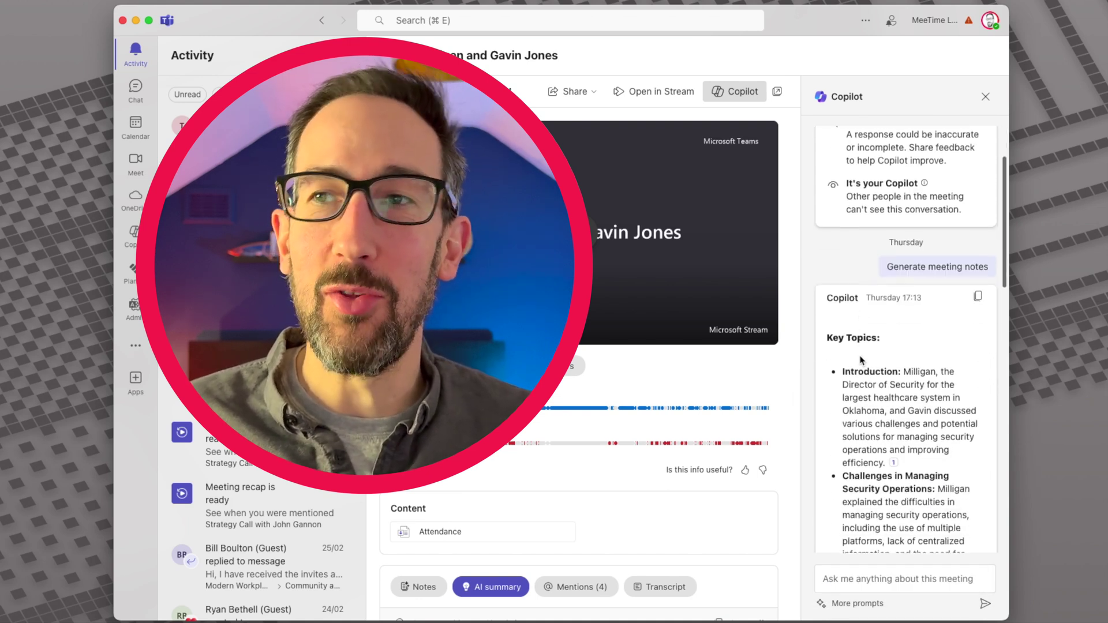
pyautogui.scroll(-5, 913, 437)
pyautogui.scroll(-1, 894, 404)
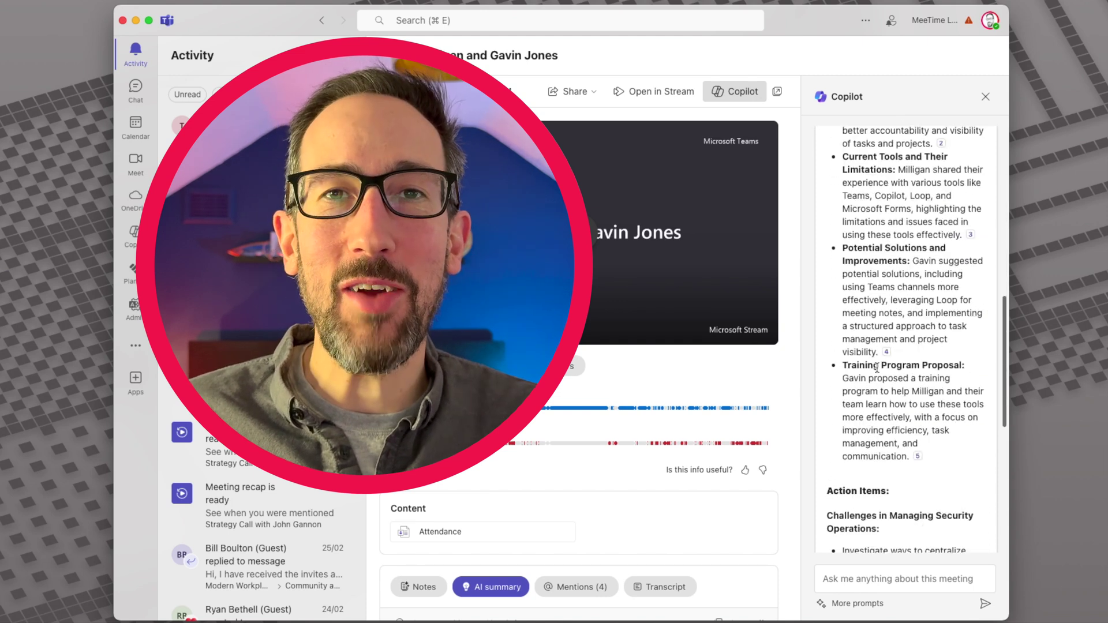
pyautogui.scroll(-1, 876, 368)
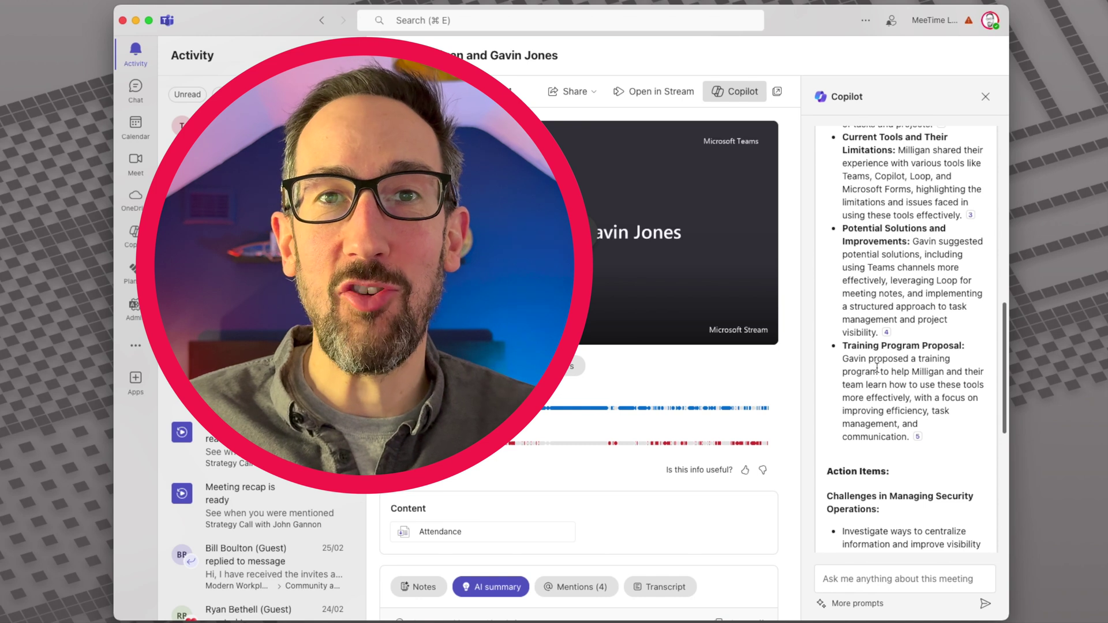
pyautogui.scroll(-1, 877, 368)
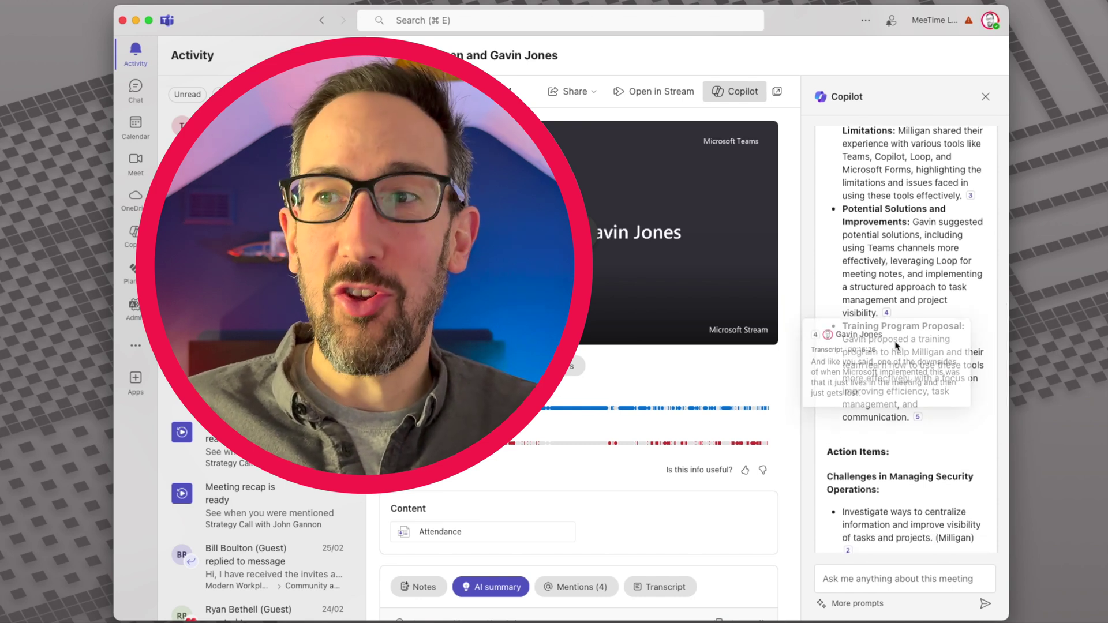
pyautogui.moveTo(918, 417)
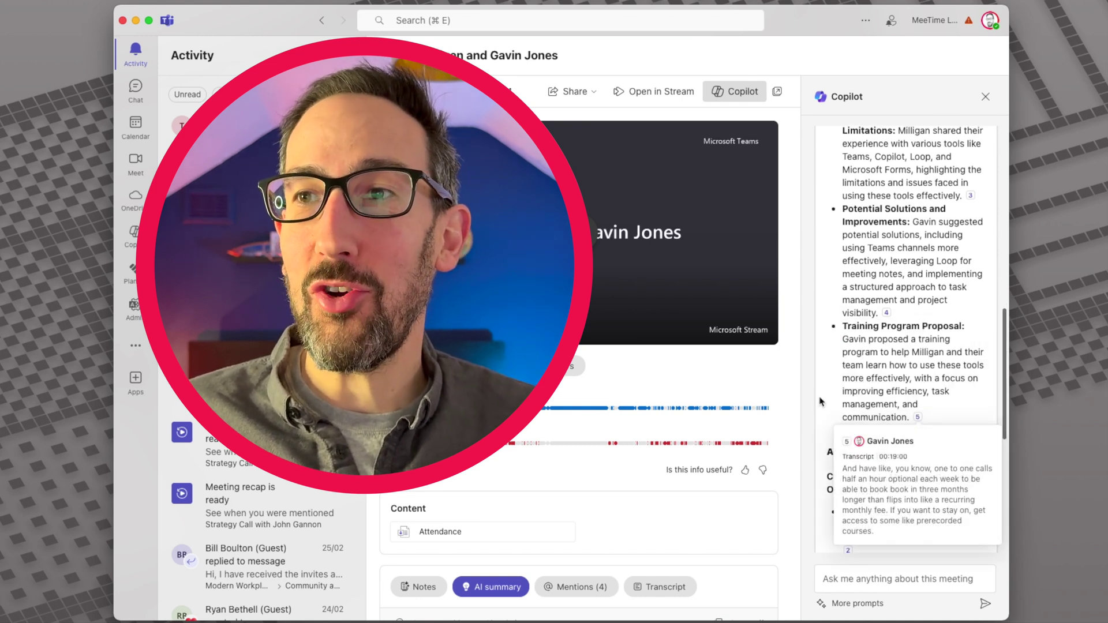
# - Review the Action Items in Copilot's notes and return to the Key Topics to compare them
pyautogui.scroll(-9, 817, 416)
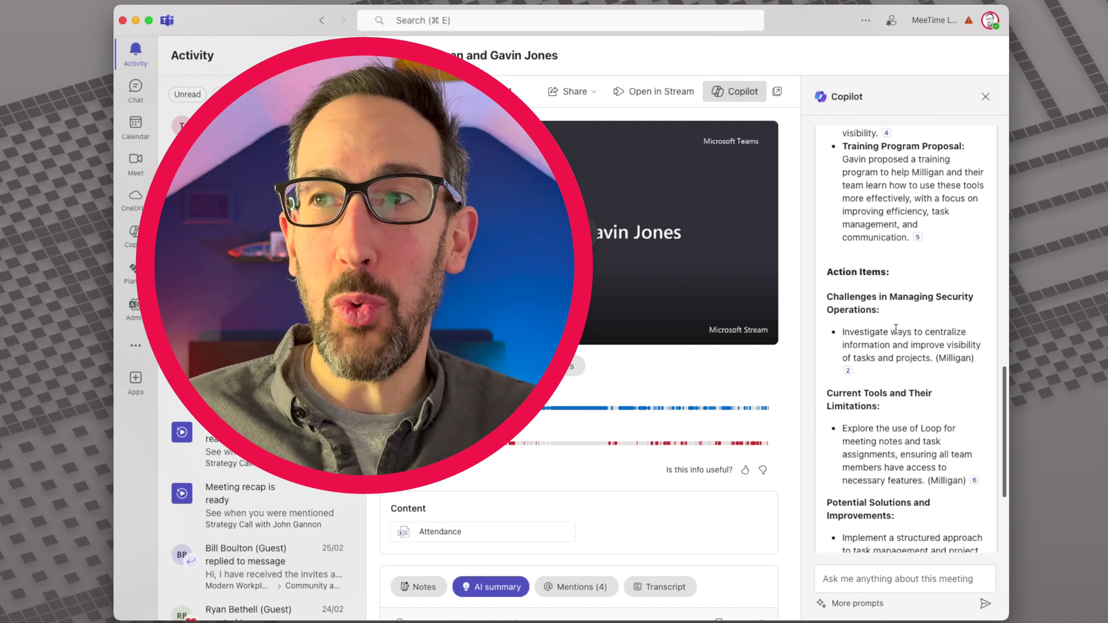
pyautogui.scroll(-1, 904, 335)
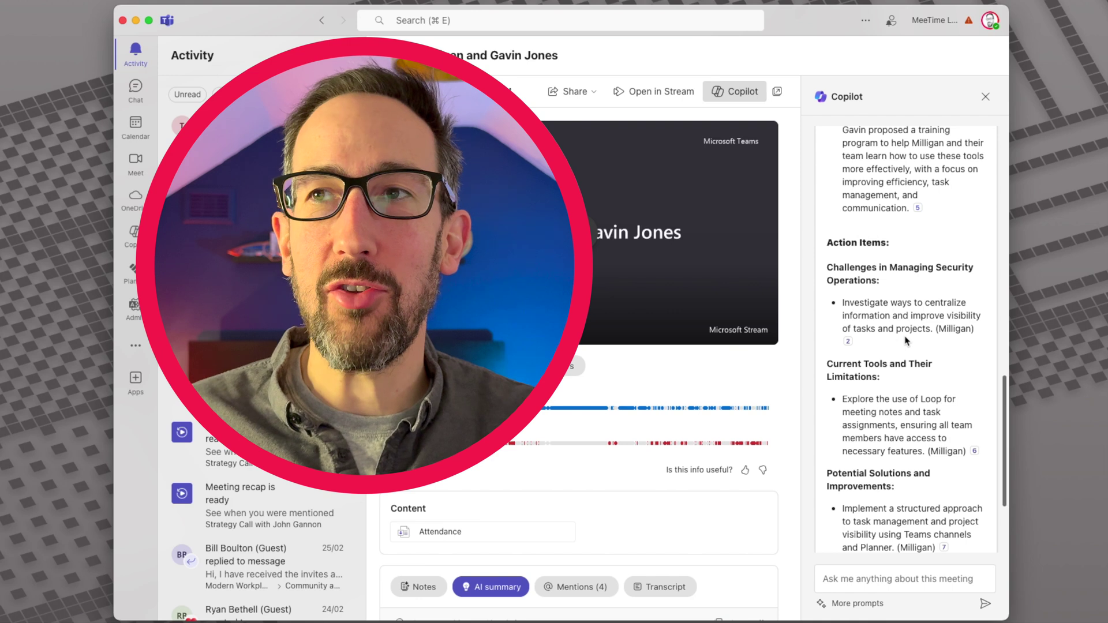
pyautogui.scroll(-5, 905, 340)
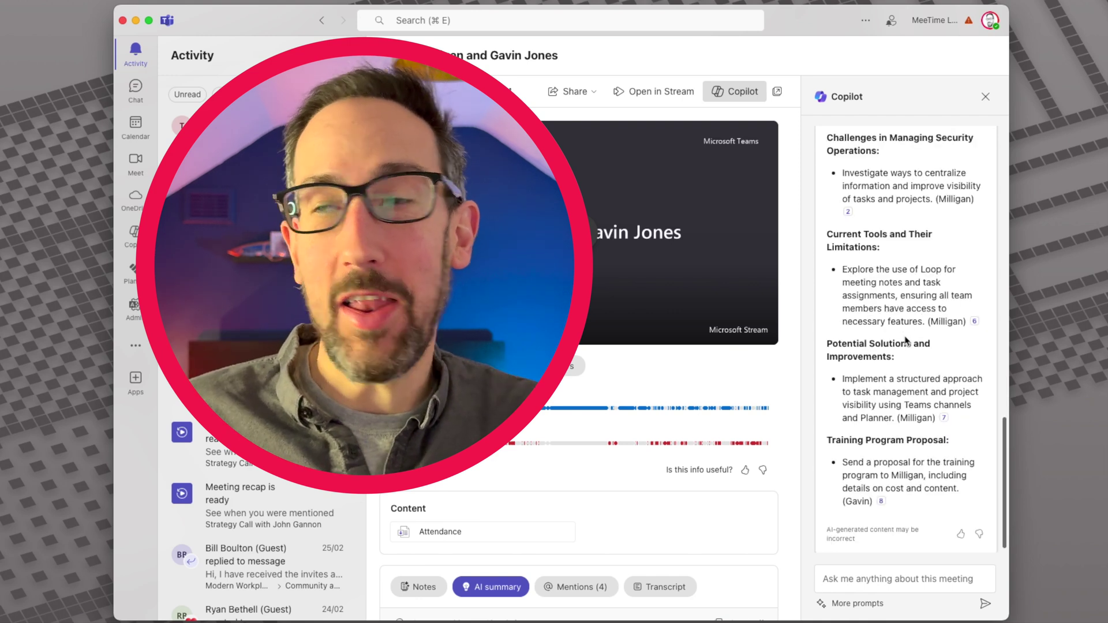
pyautogui.scroll(9, 898, 508)
pyautogui.scroll(2, 862, 420)
pyautogui.scroll(10, 861, 420)
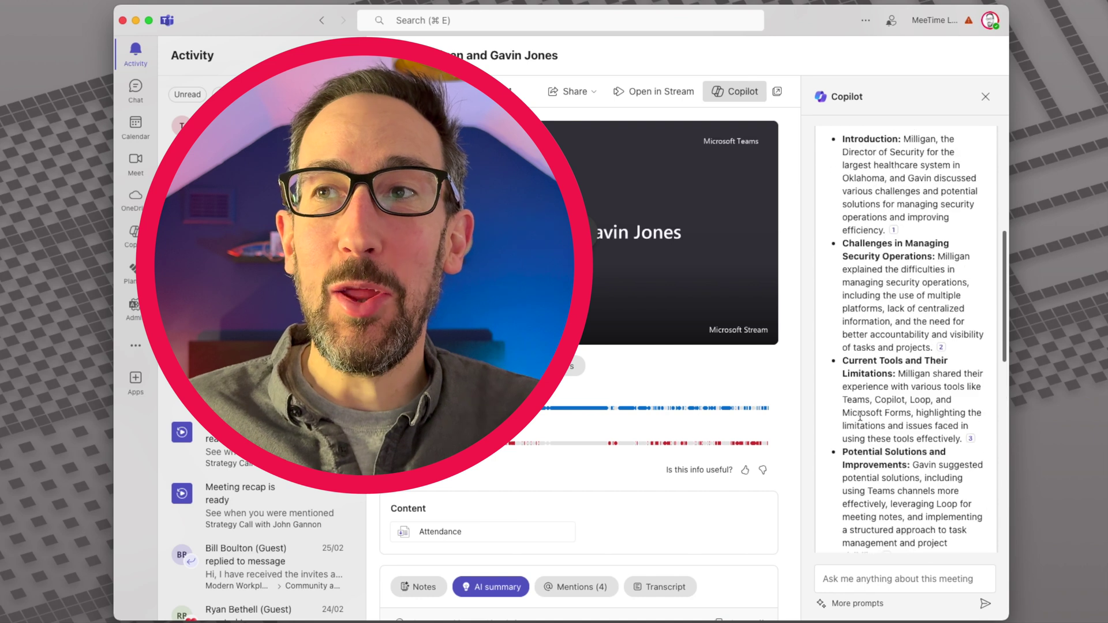
# - Look through Copilot's Action Items, return to the start of its generated meeting notes and copy them
pyautogui.scroll(-15, 861, 420)
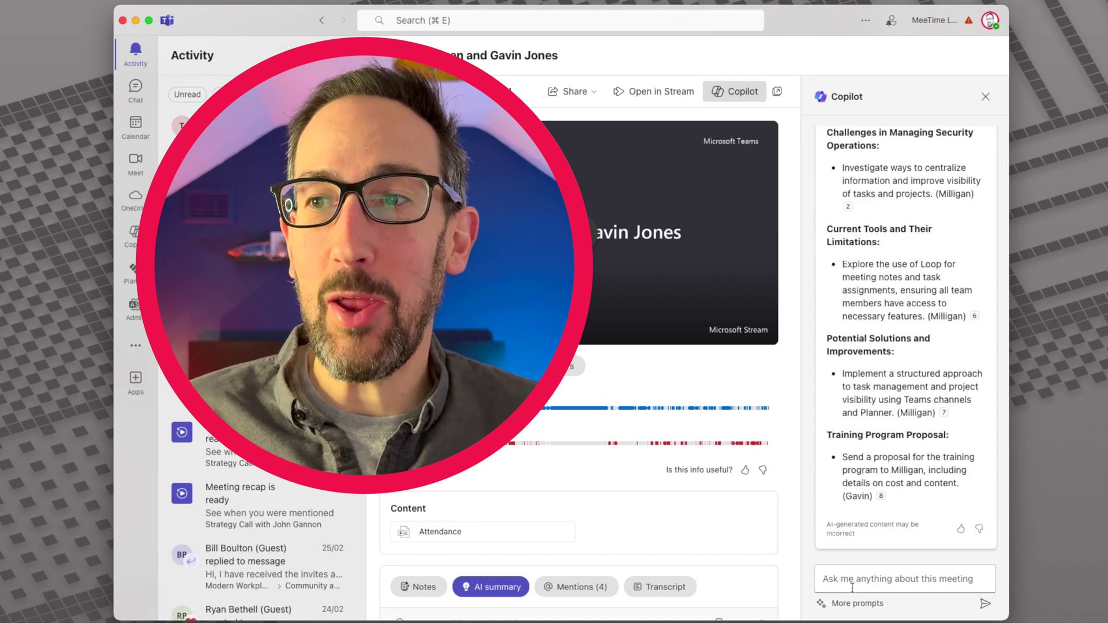
pyautogui.click(852, 588)
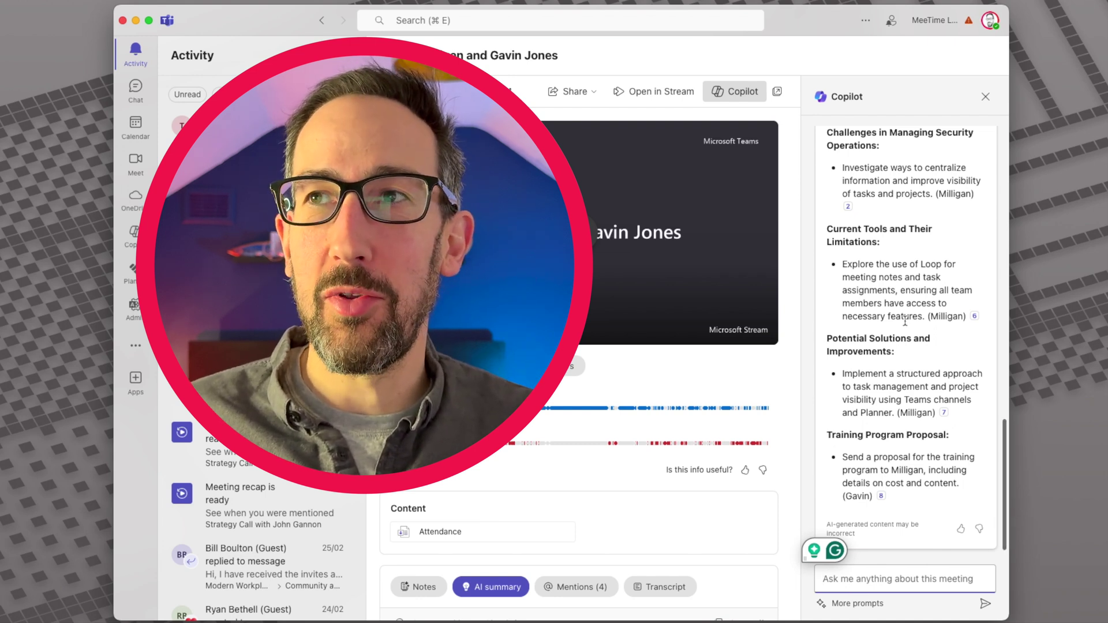
pyautogui.scroll(15, 905, 321)
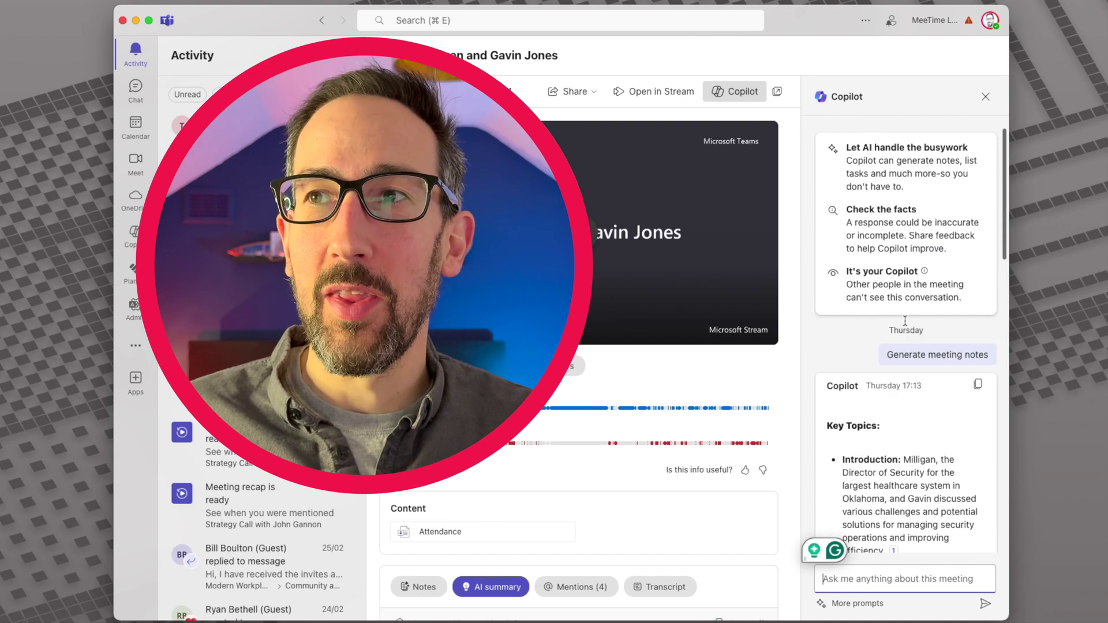
pyautogui.click(980, 386)
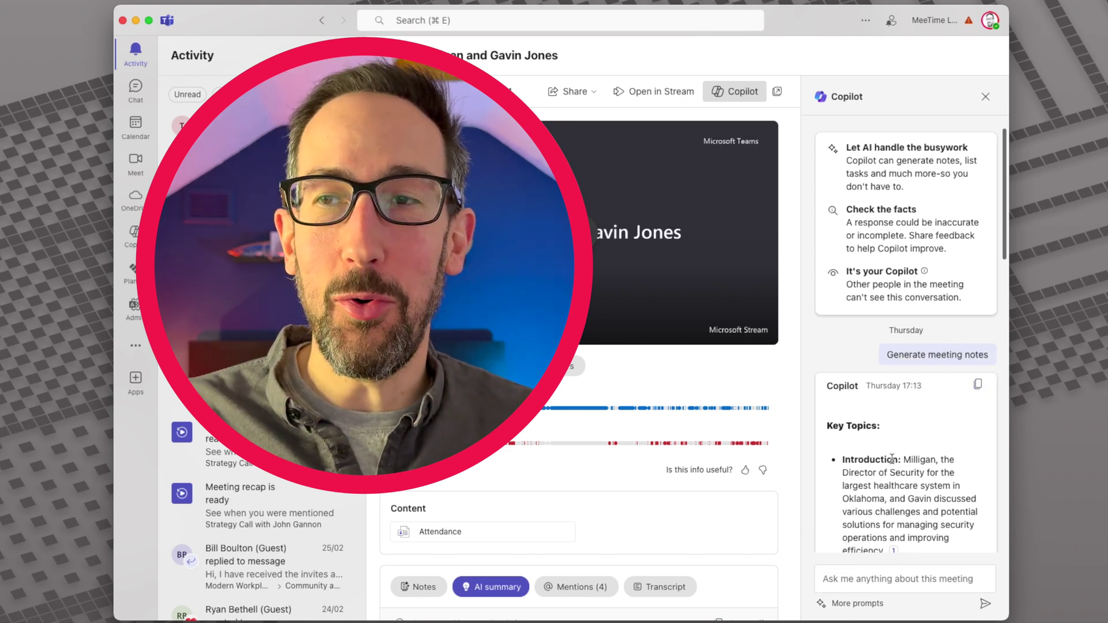
# - Reread Copilot's notes from the Key Topics down to the Training Program Proposal action item
pyautogui.scroll(-3, 871, 462)
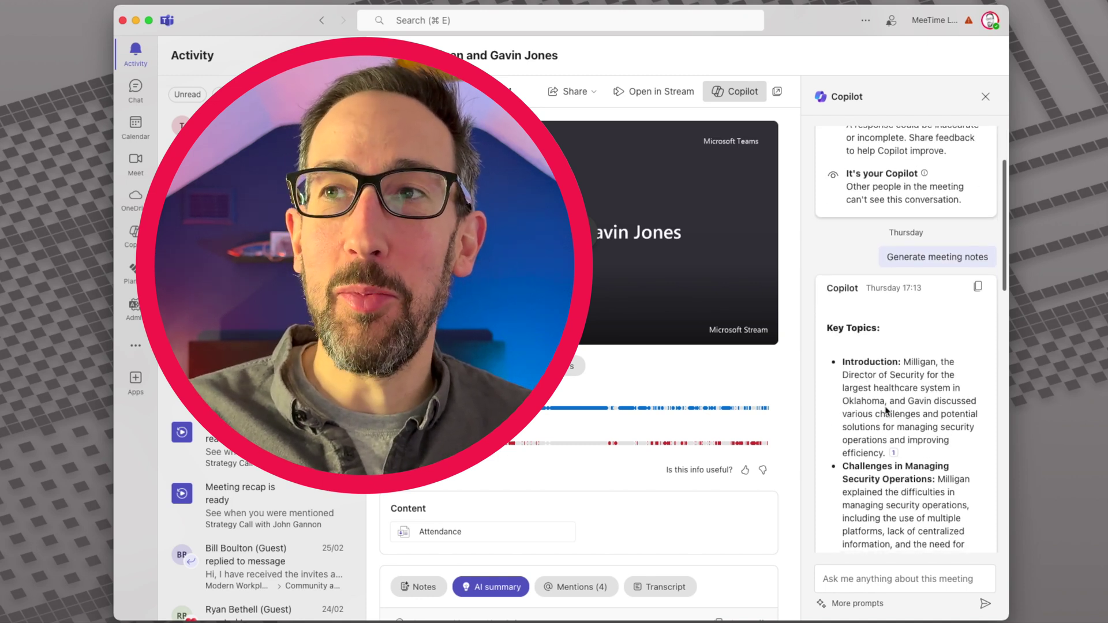
pyautogui.scroll(-4, 887, 411)
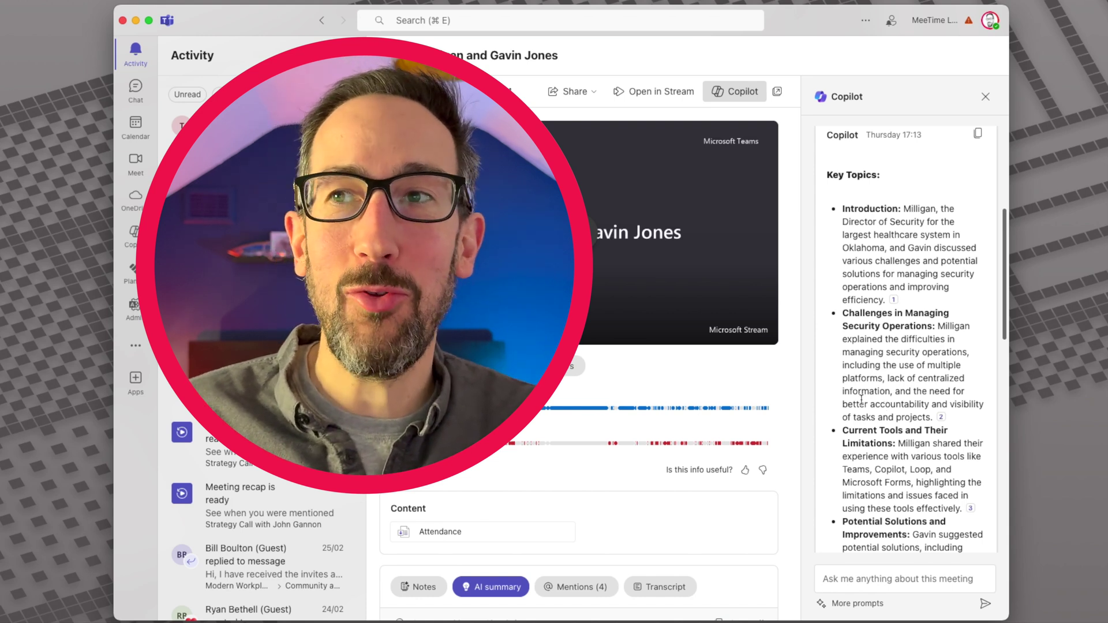
pyautogui.scroll(-10, 861, 399)
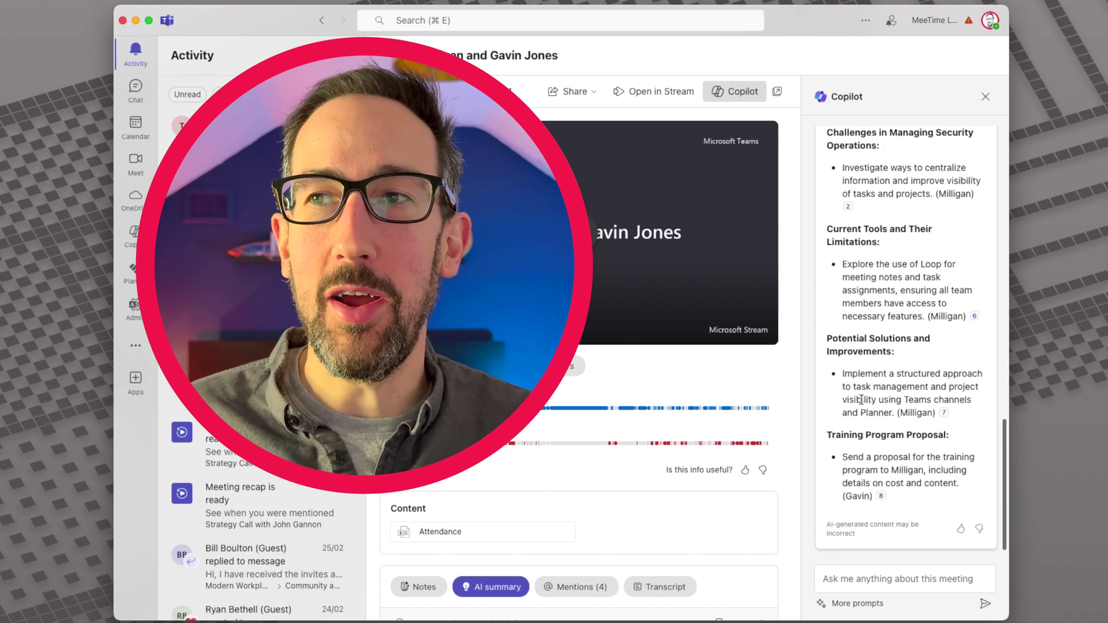
pyautogui.scroll(2, 862, 400)
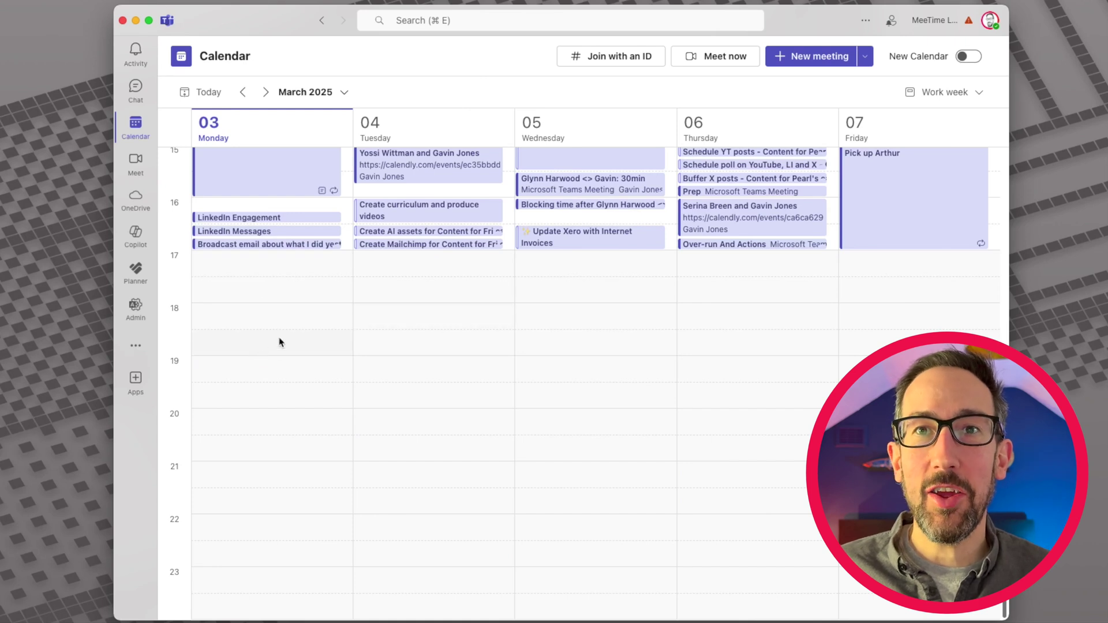
# - Start a new calendar meeting for Monday 03/03/2025 from 19:00 to 19:30 and reposition its window over the calendar
pyautogui.doubleClick(260, 376)
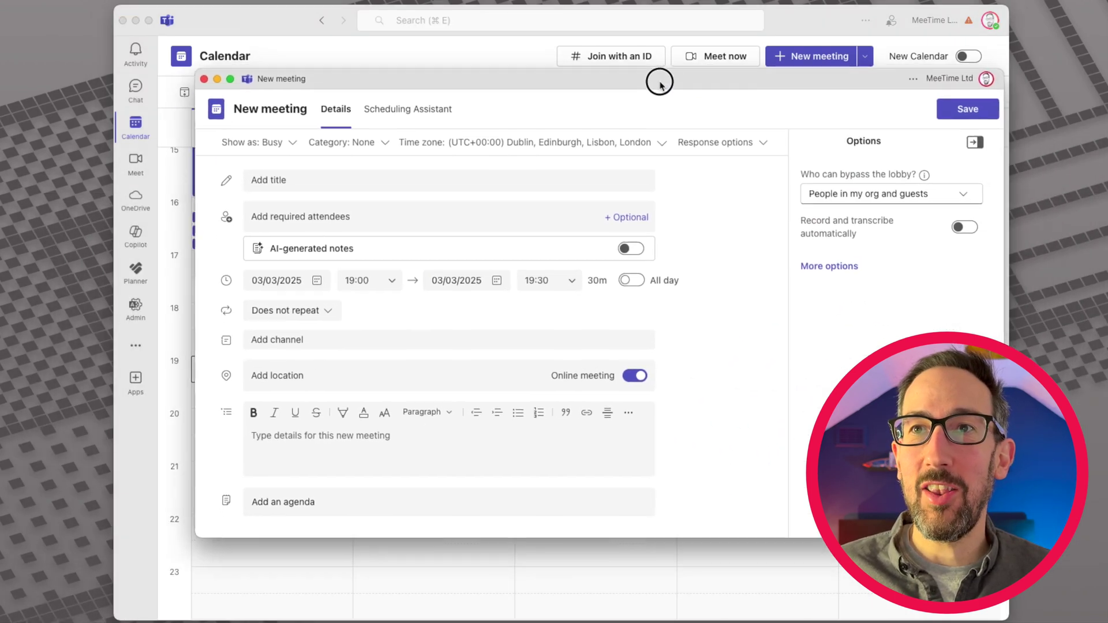
pyautogui.moveTo(656, 79); pyautogui.dragTo(633, 91)
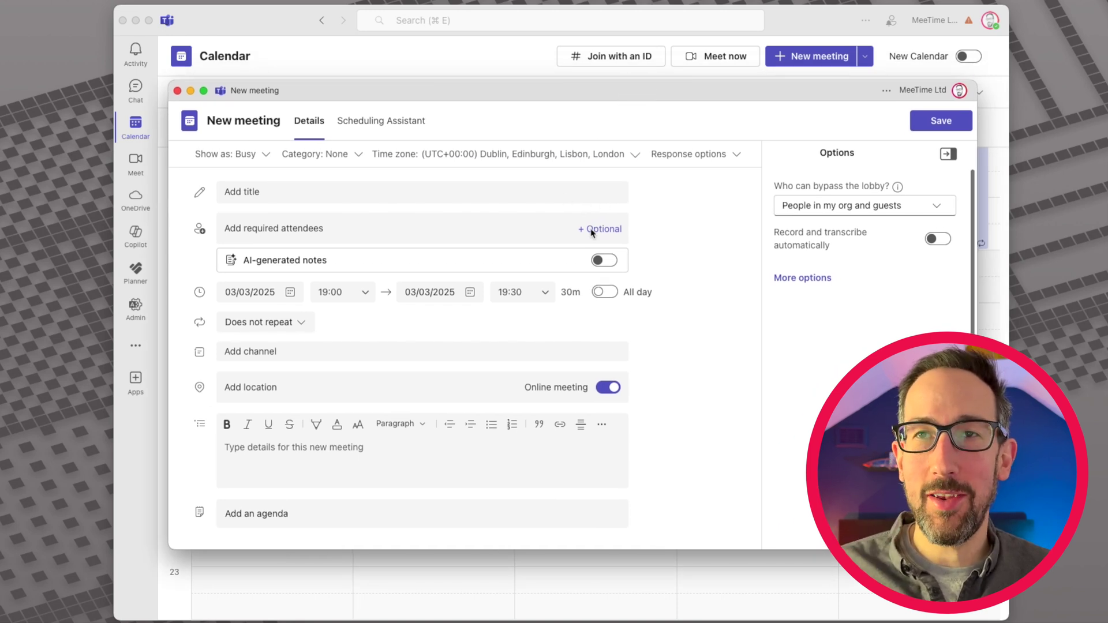
pyautogui.moveTo(635, 97); pyautogui.dragTo(636, 154)
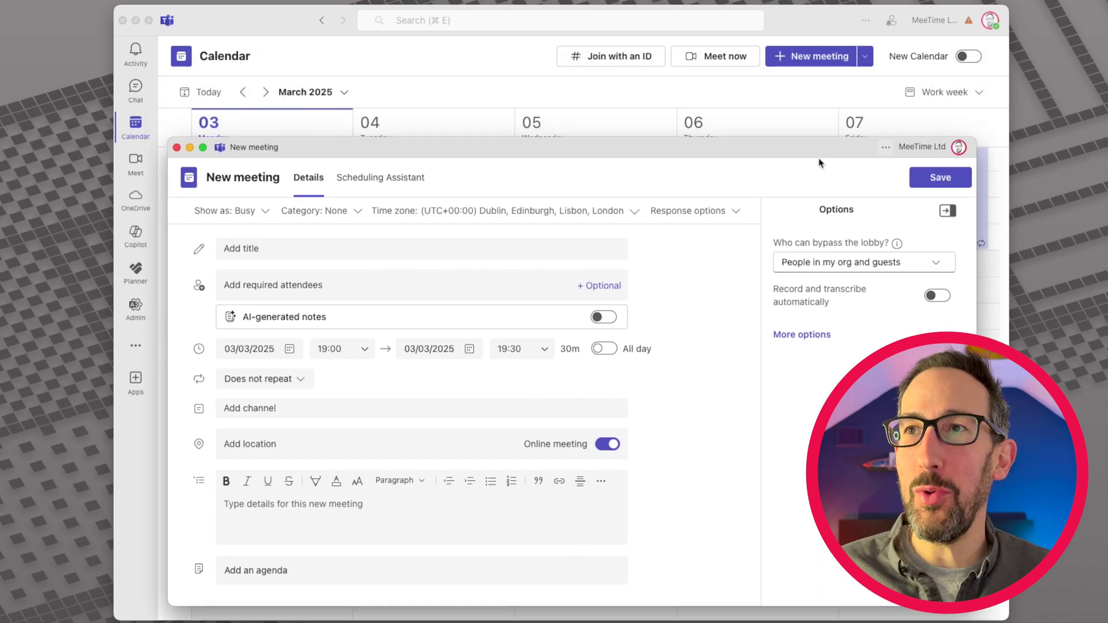
pyautogui.moveTo(820, 163); pyautogui.dragTo(831, 185)
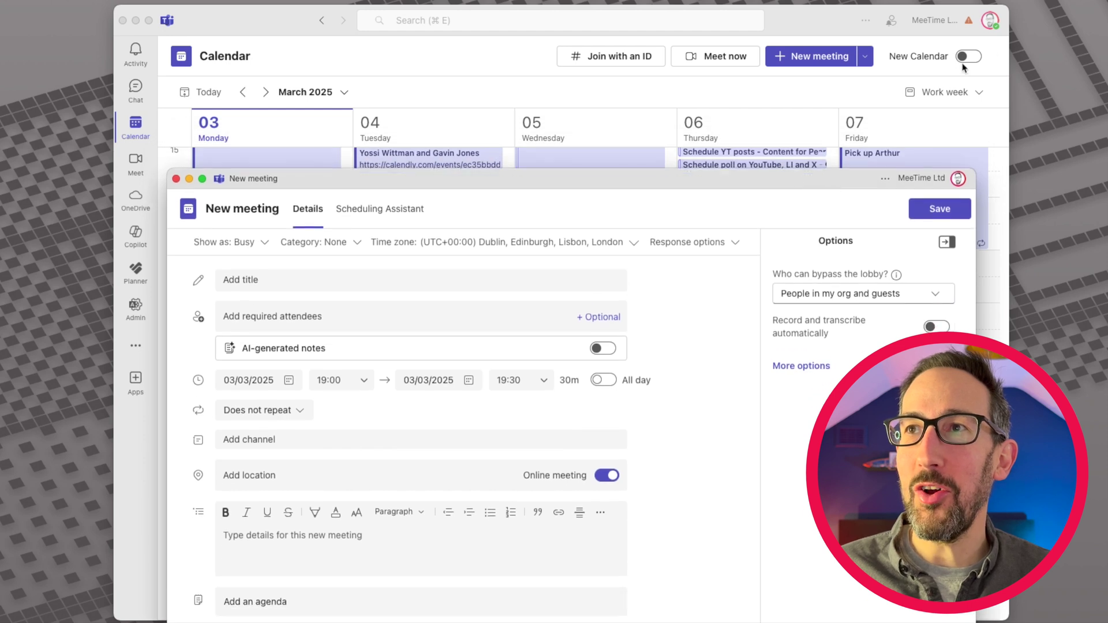
pyautogui.moveTo(648, 179); pyautogui.dragTo(640, 109)
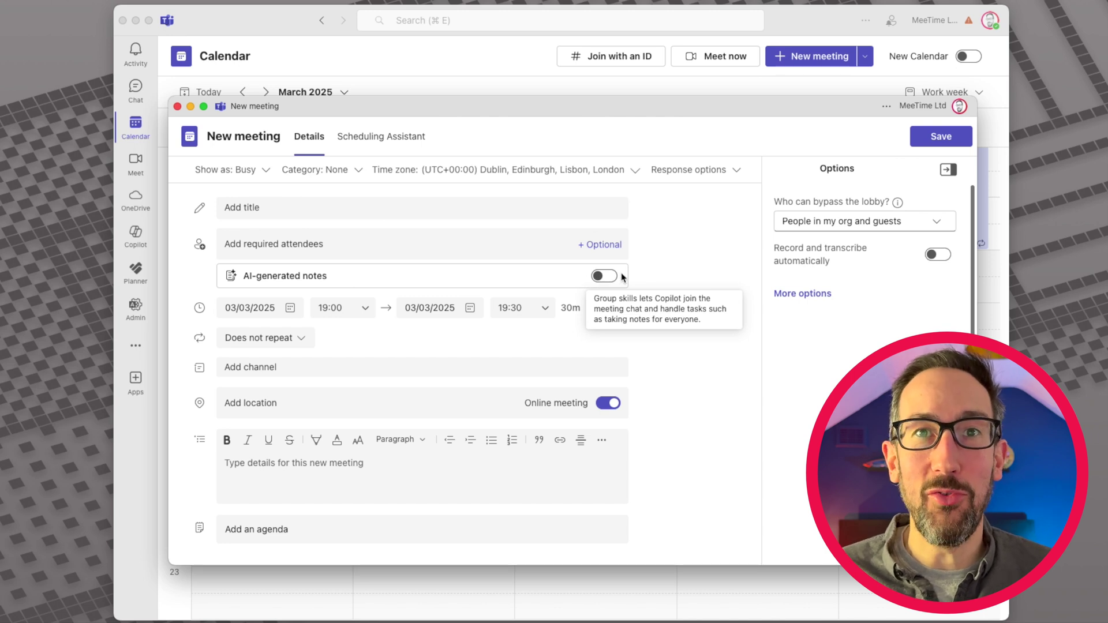
# - Title the new meeting "Test", turn on AI-generated notes and look over the added notes template
pyautogui.click(263, 208)
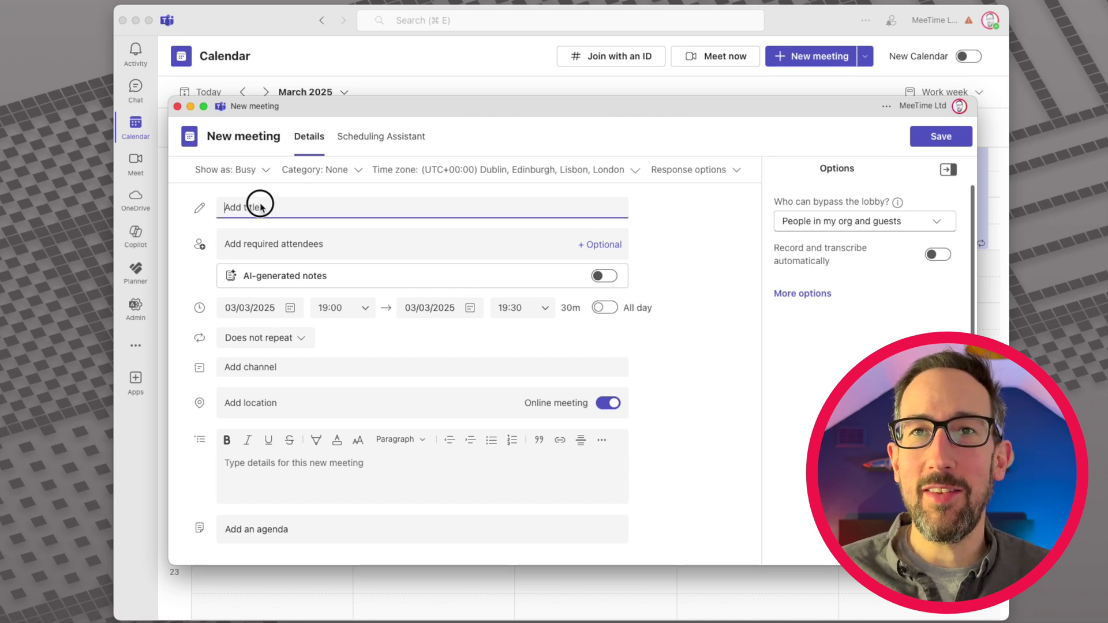
pyautogui.write('Test')
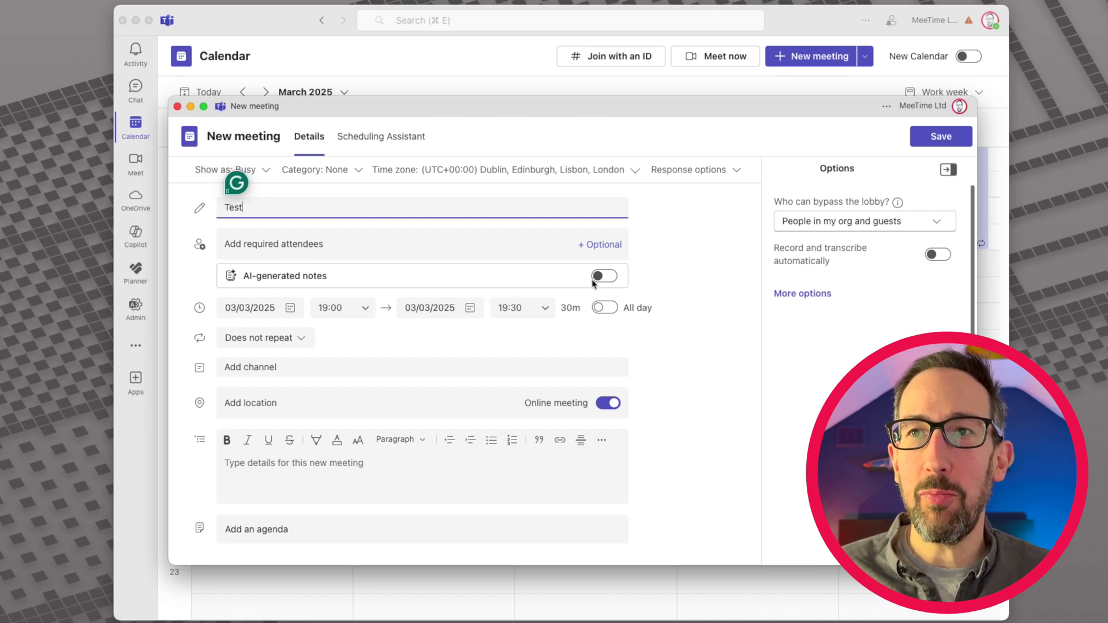
pyautogui.click(609, 278)
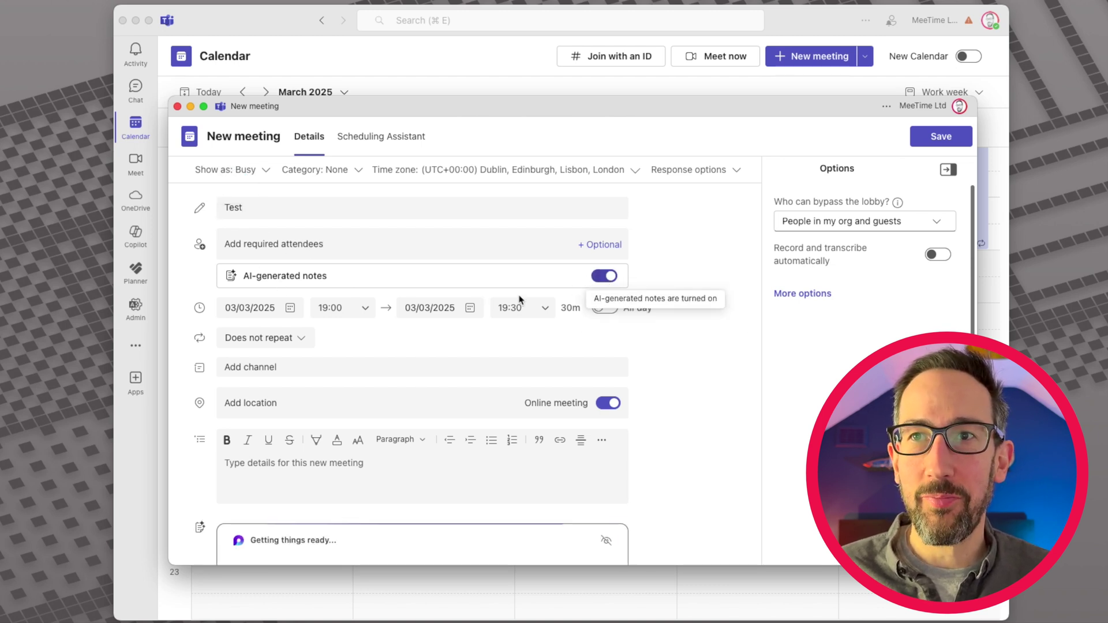
pyautogui.scroll(-5, 404, 346)
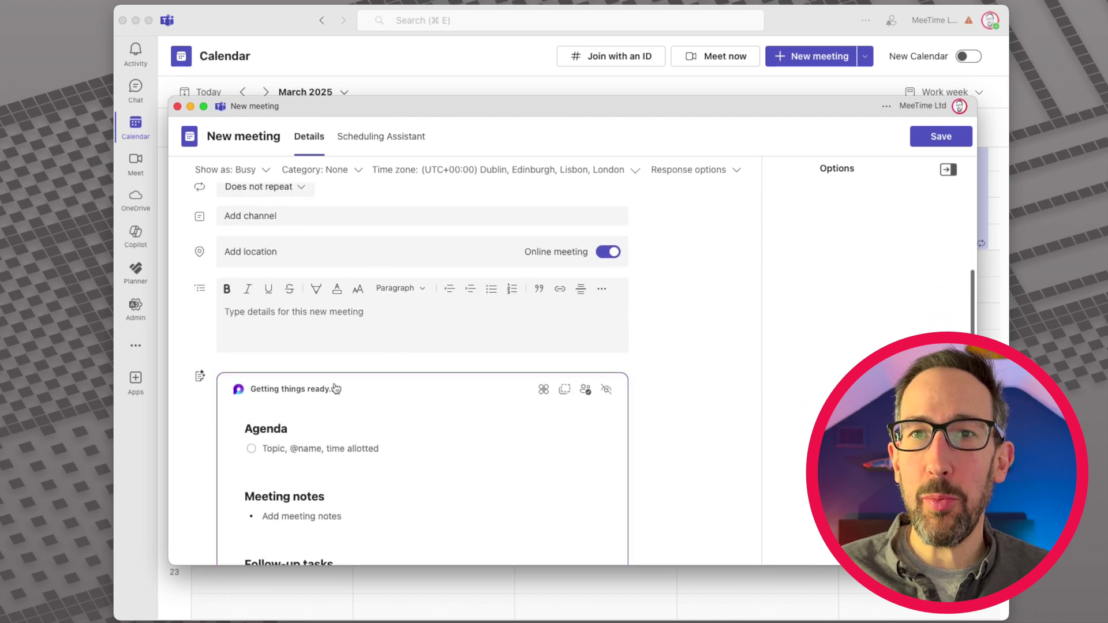
pyautogui.scroll(-4, 416, 391)
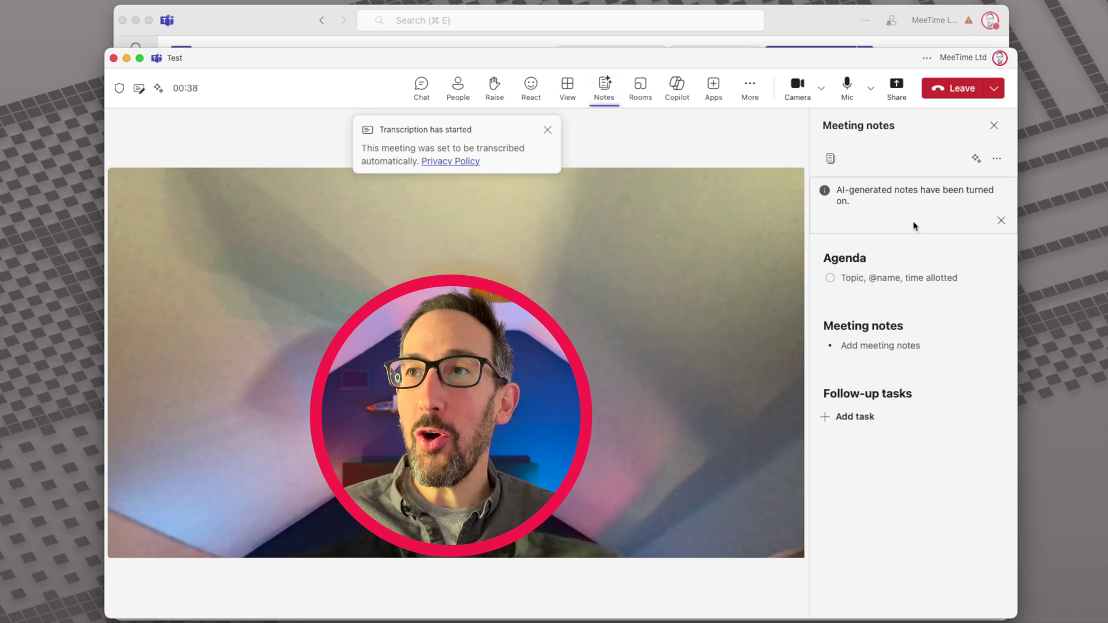
# - Check the running Test meeting's Record and transcribe options and the AI-generated notes control in its meeting notes
pyautogui.click(747, 86)
pyautogui.moveTo(806, 126)
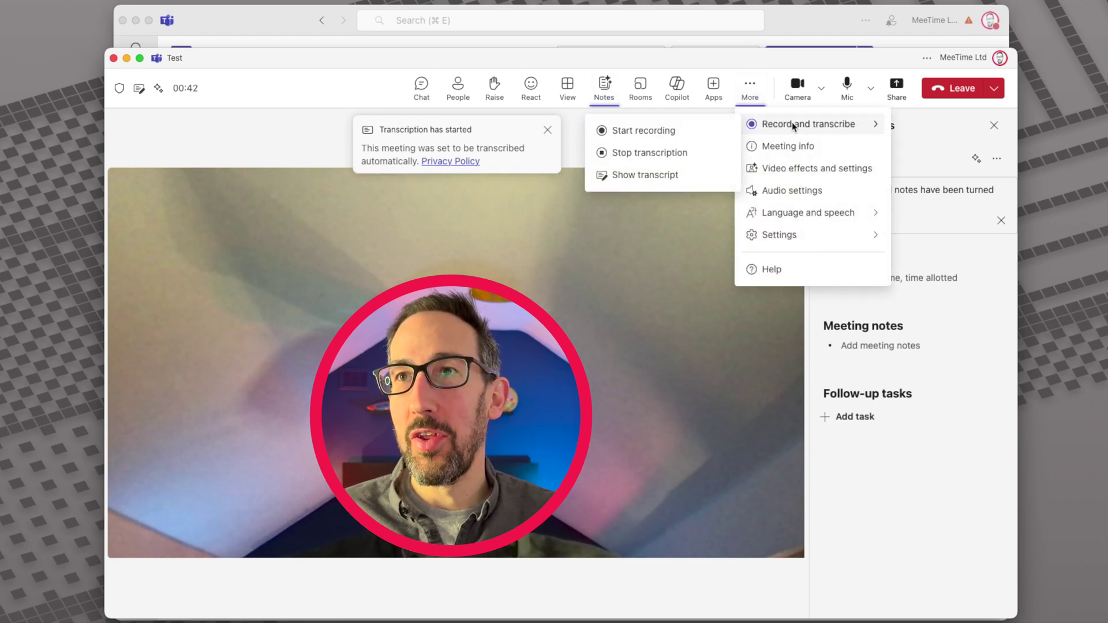
pyautogui.click(296, 157)
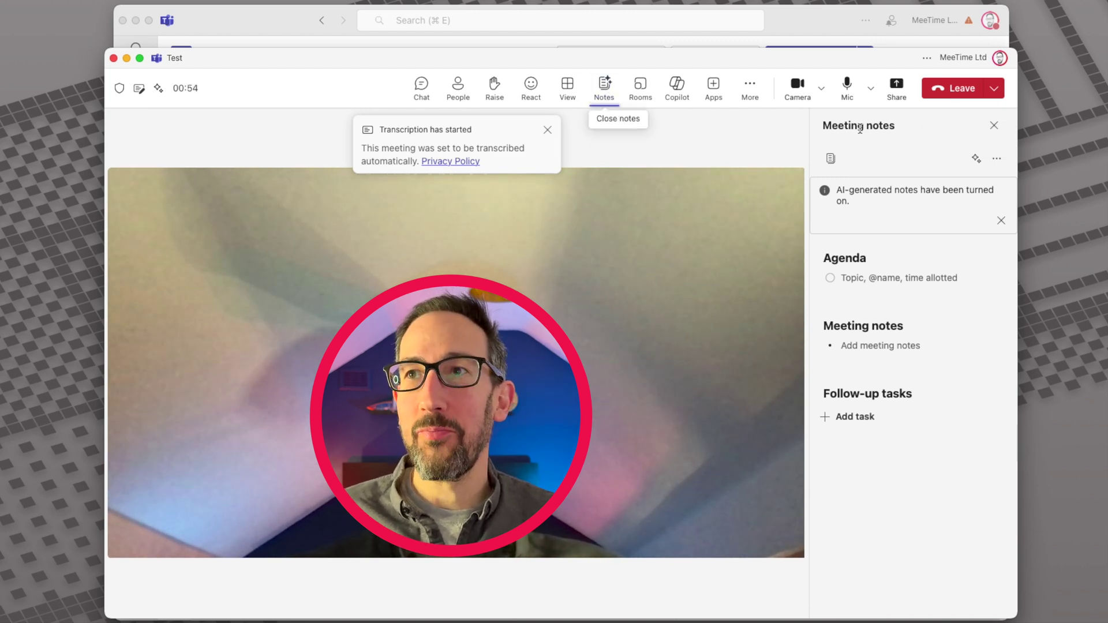
pyautogui.click(976, 159)
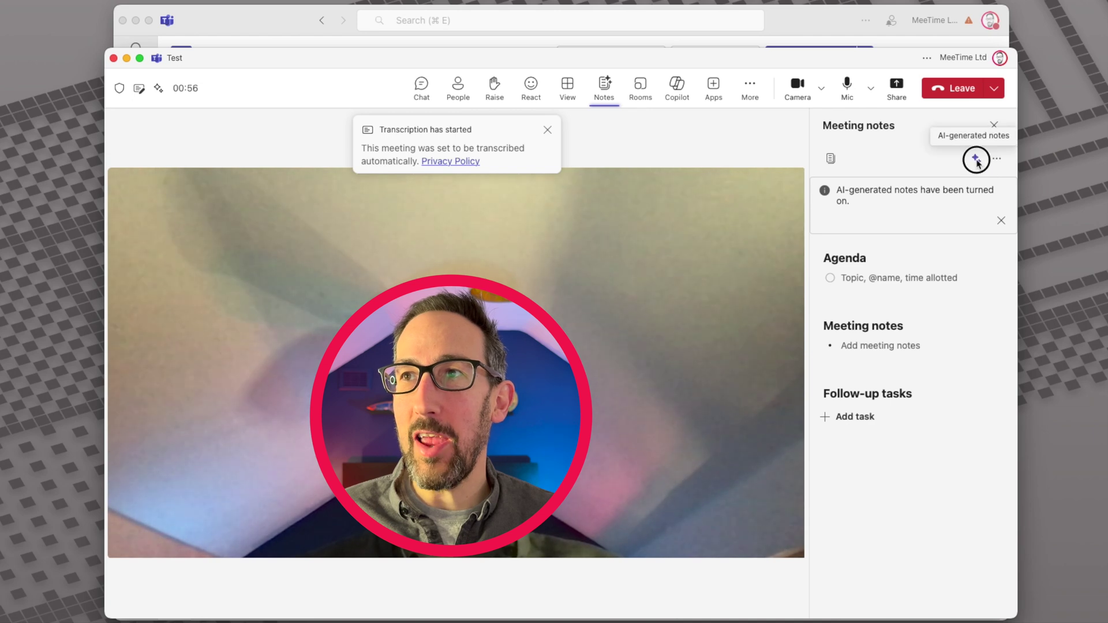
pyautogui.click(779, 149)
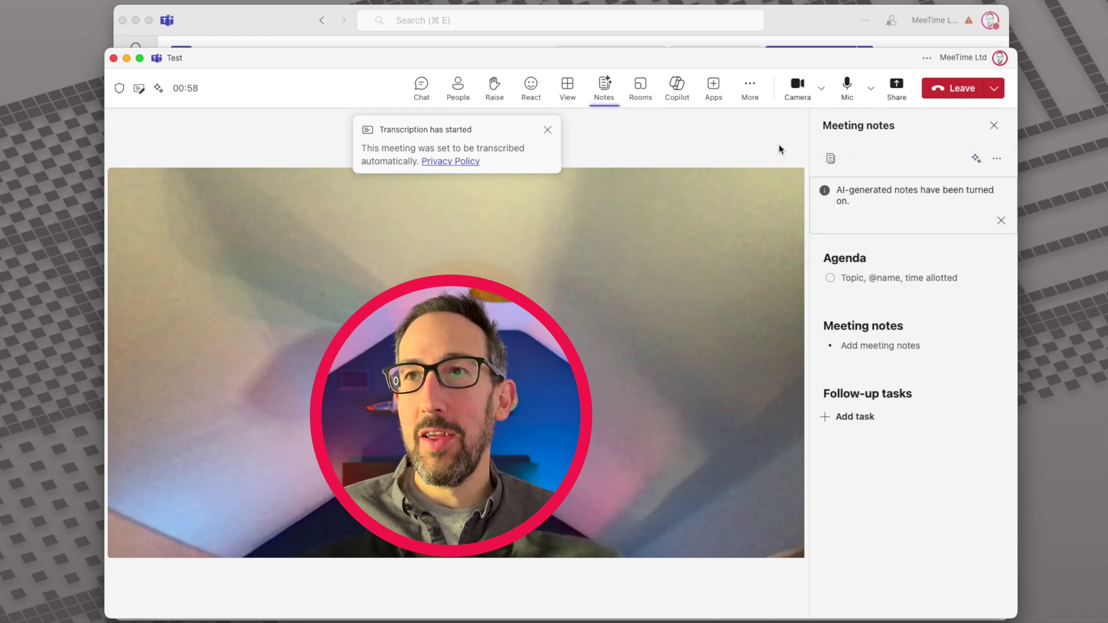
# - Add "TEst meeting" as a bullet under Meeting notes, and look at the in-meeting Copilot before returning to the notes
pyautogui.click(871, 352)
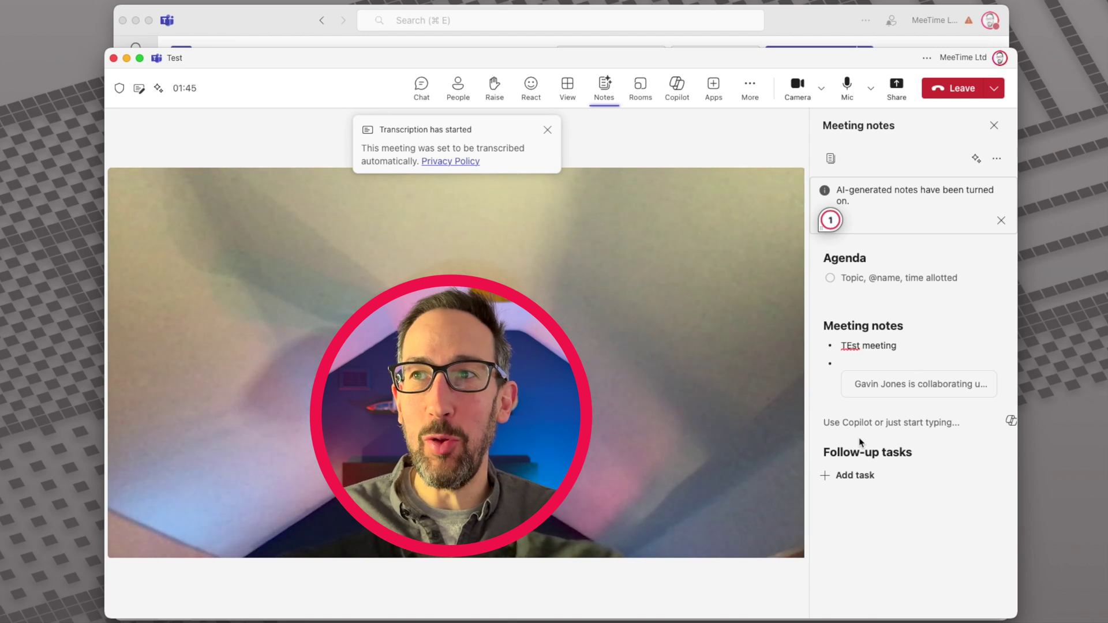
pyautogui.moveTo(882, 282)
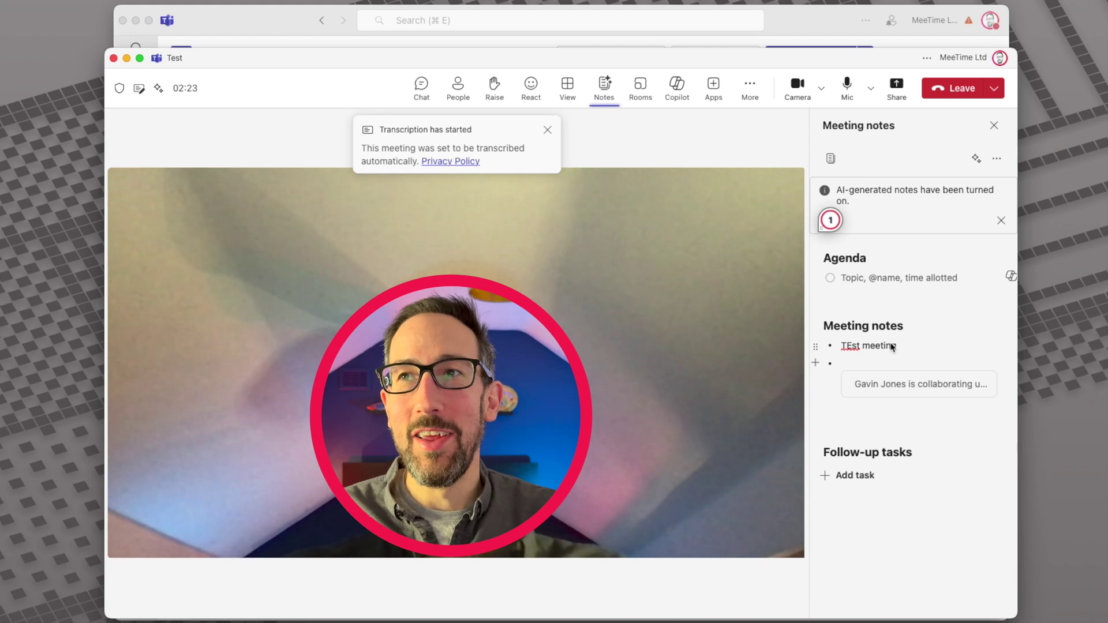
pyautogui.click(678, 89)
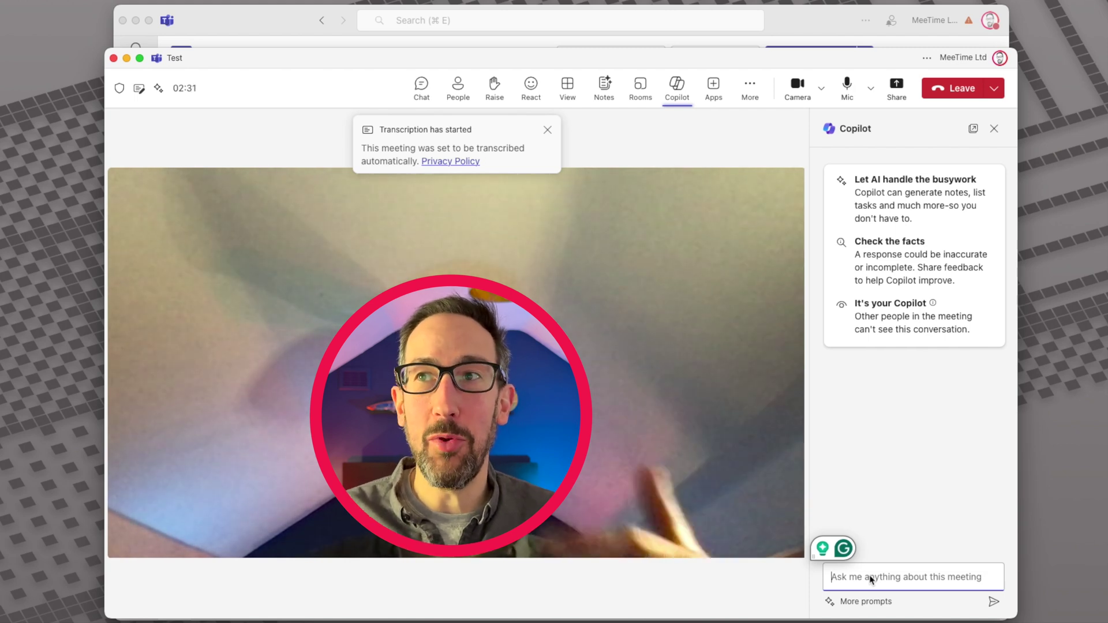
pyautogui.click(609, 90)
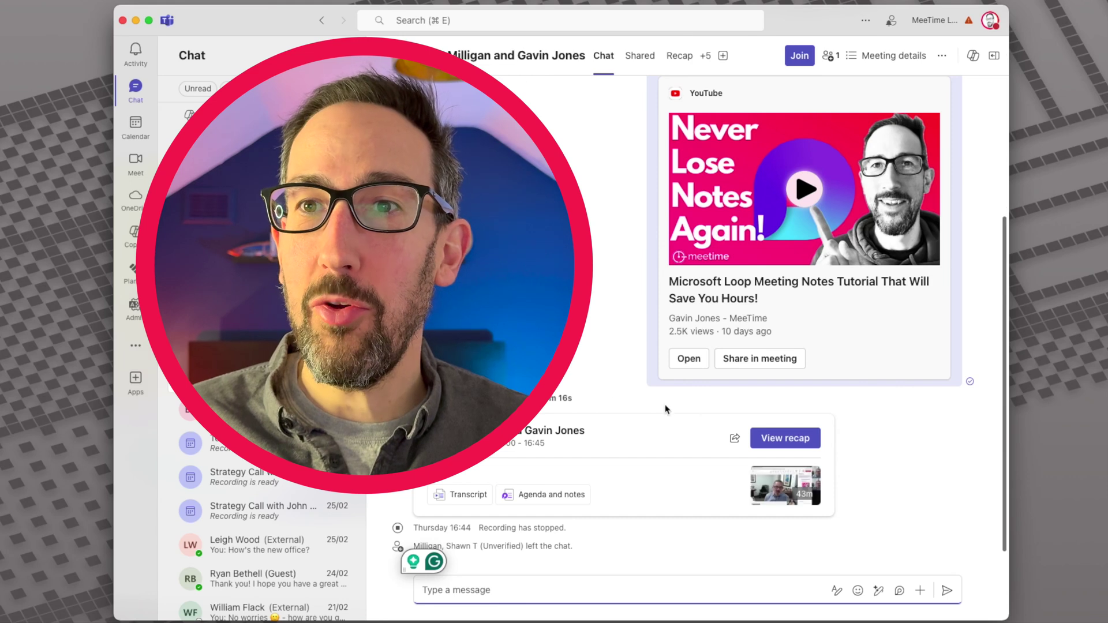
# - Open the recap of the earlier recorded meeting and read the AI-generated content in its shared Notes
pyautogui.click(678, 55)
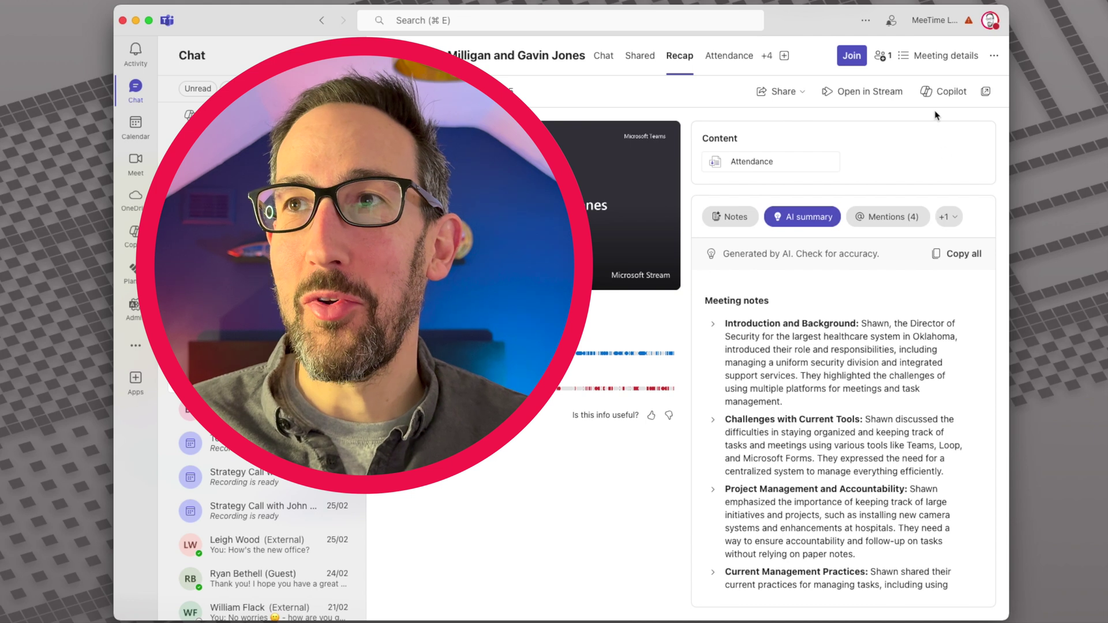
pyautogui.click(736, 217)
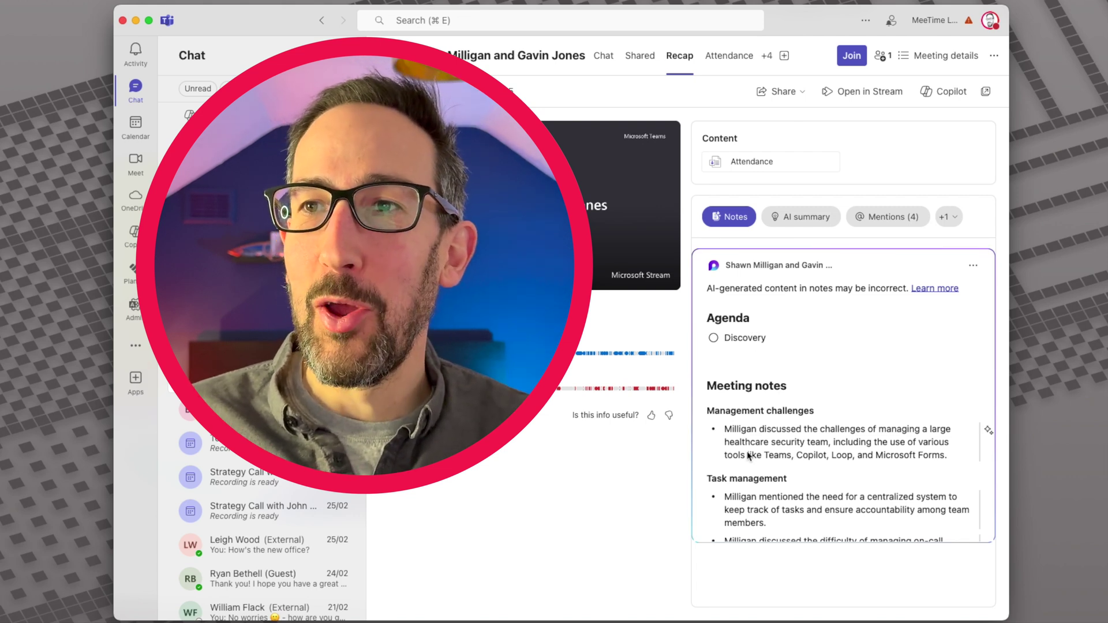
pyautogui.scroll(-3, 778, 442)
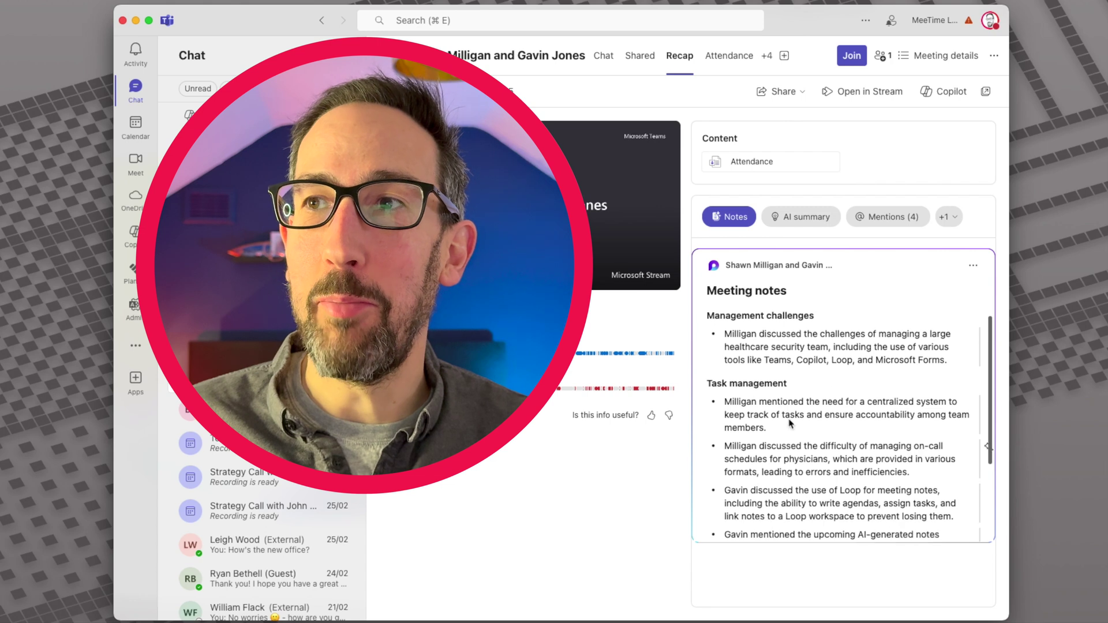
pyautogui.scroll(2, 827, 381)
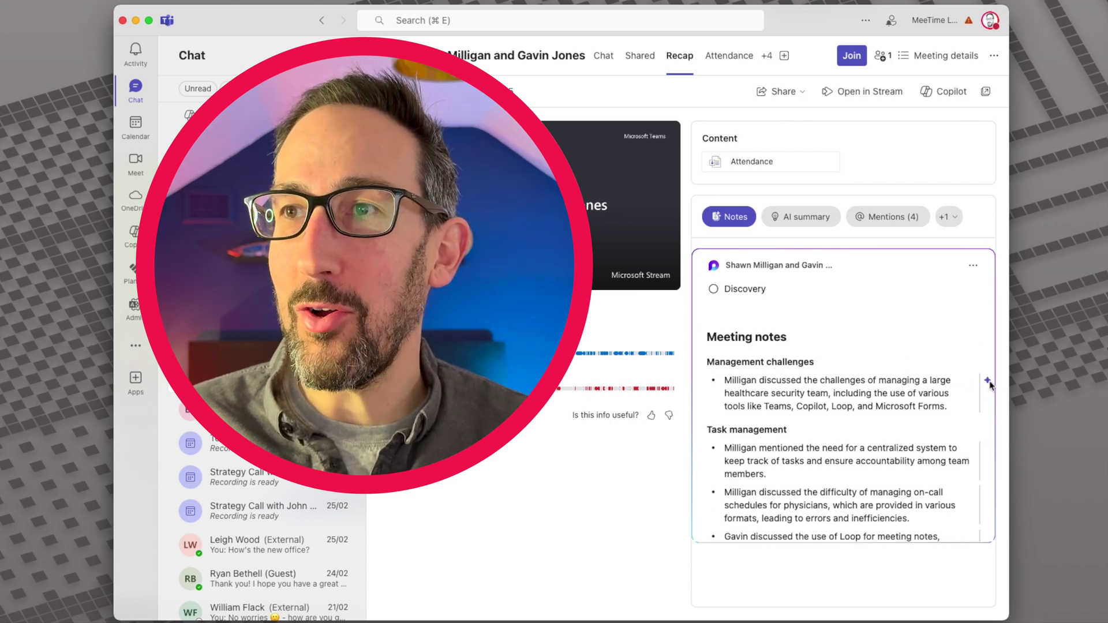
# - Show the like and dislike feedback options for the AI-generated Management challenges note, try the like option and hide them
pyautogui.click(988, 382)
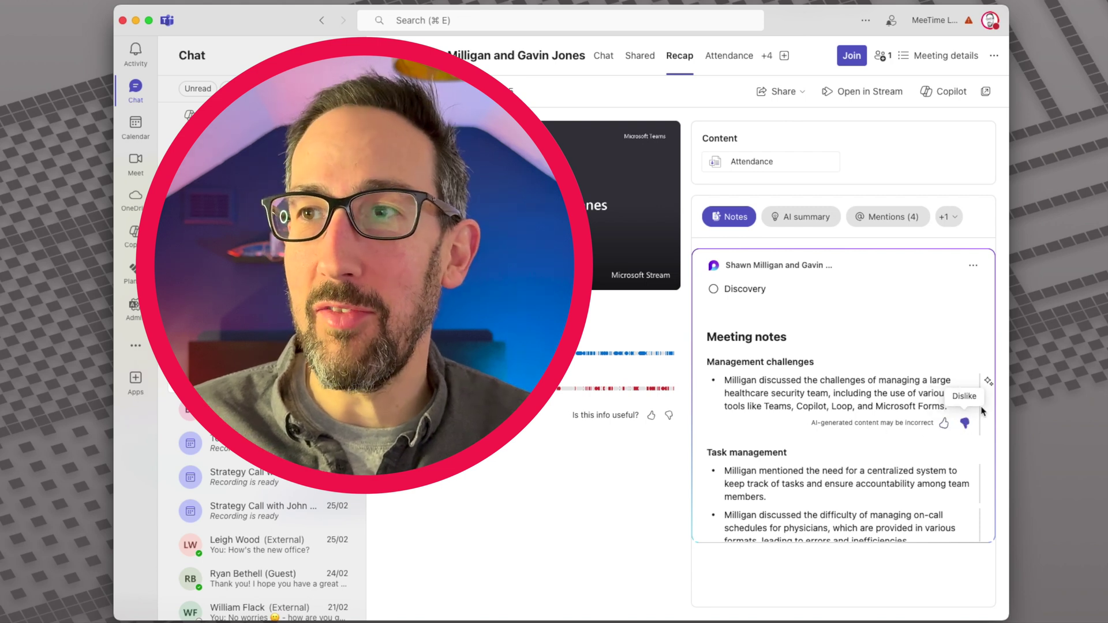
pyautogui.click(944, 424)
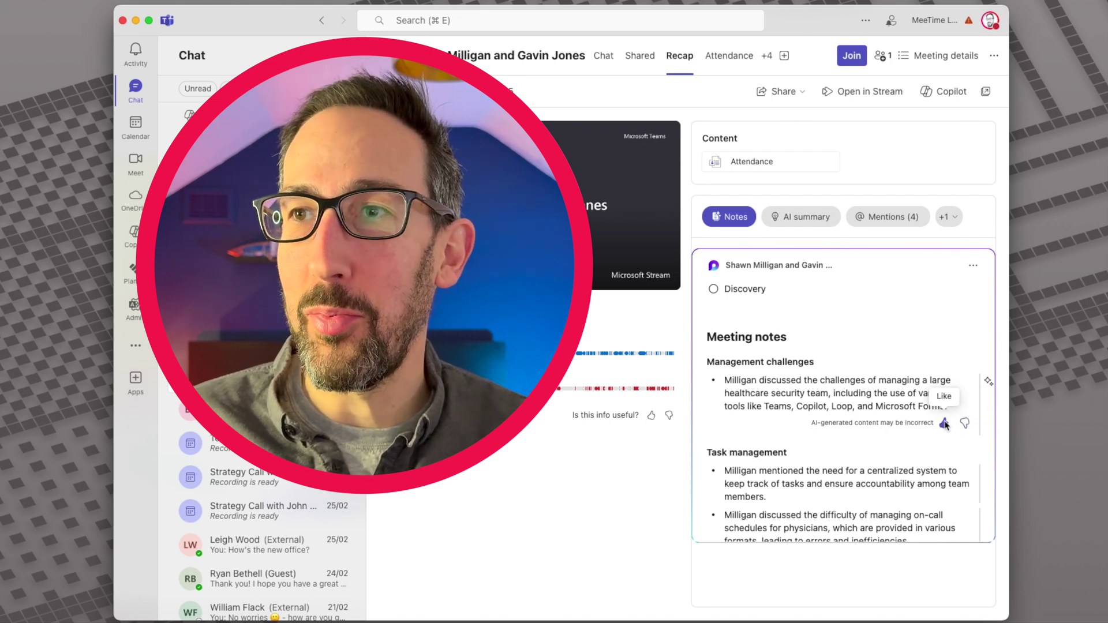
pyautogui.click(988, 382)
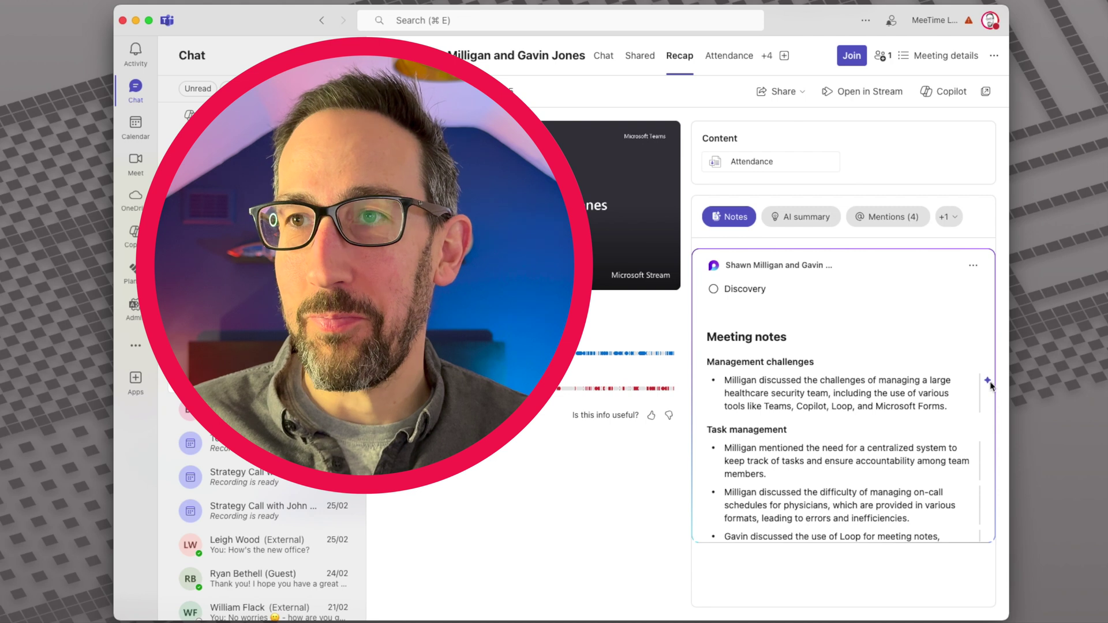
# - Place the cursor in the Management challenges and Task management notes to check that their text is editable
pyautogui.click(809, 385)
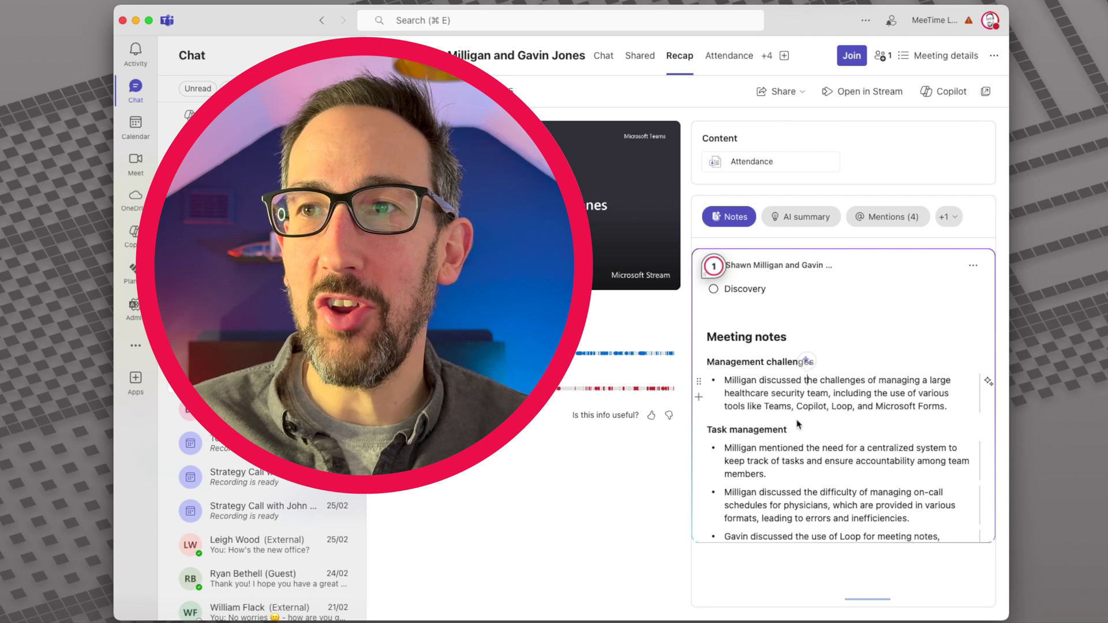
pyautogui.click(791, 450)
pyautogui.moveTo(799, 433)
pyautogui.scroll(-1, 808, 410)
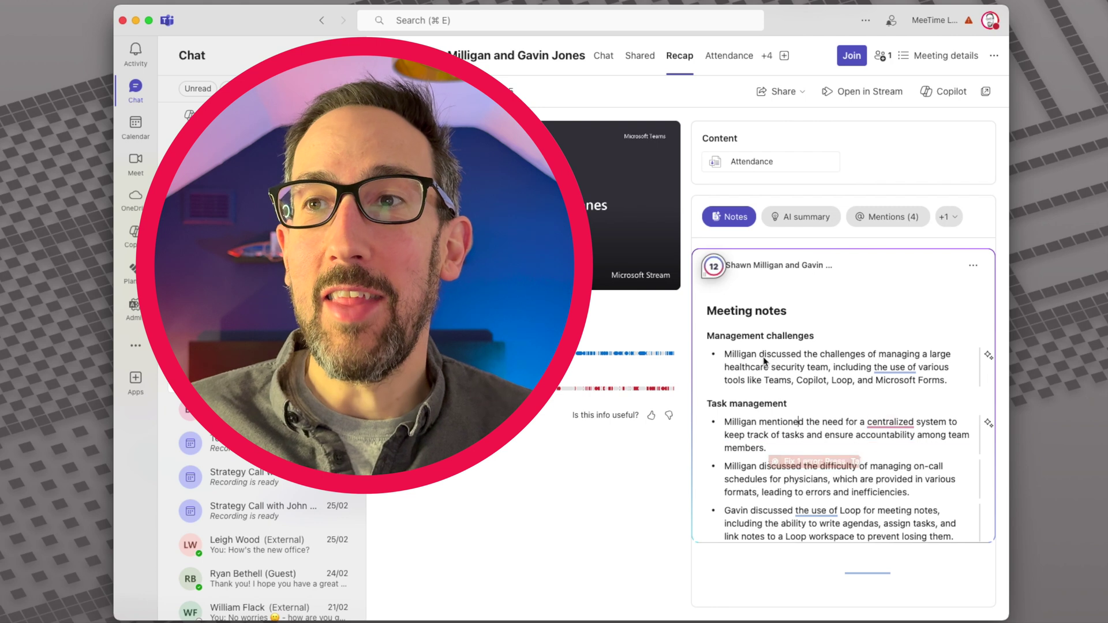
# - Replace the participant's surname with their first name in the Management challenges note and the first Task management note
pyautogui.doubleClick(734, 355)
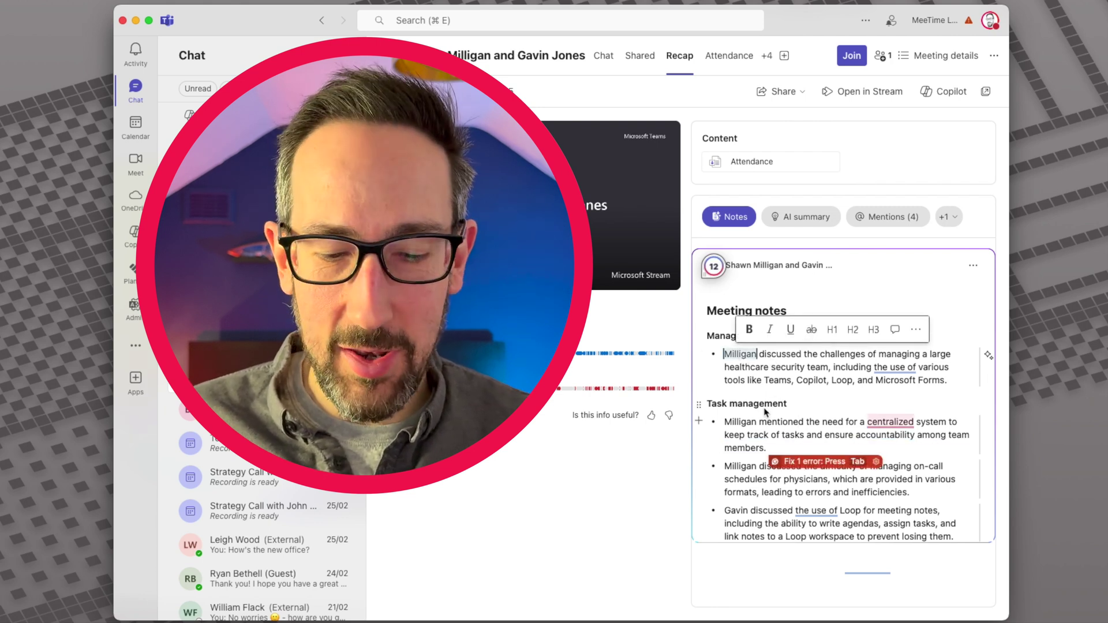
pyautogui.write('Shawn')
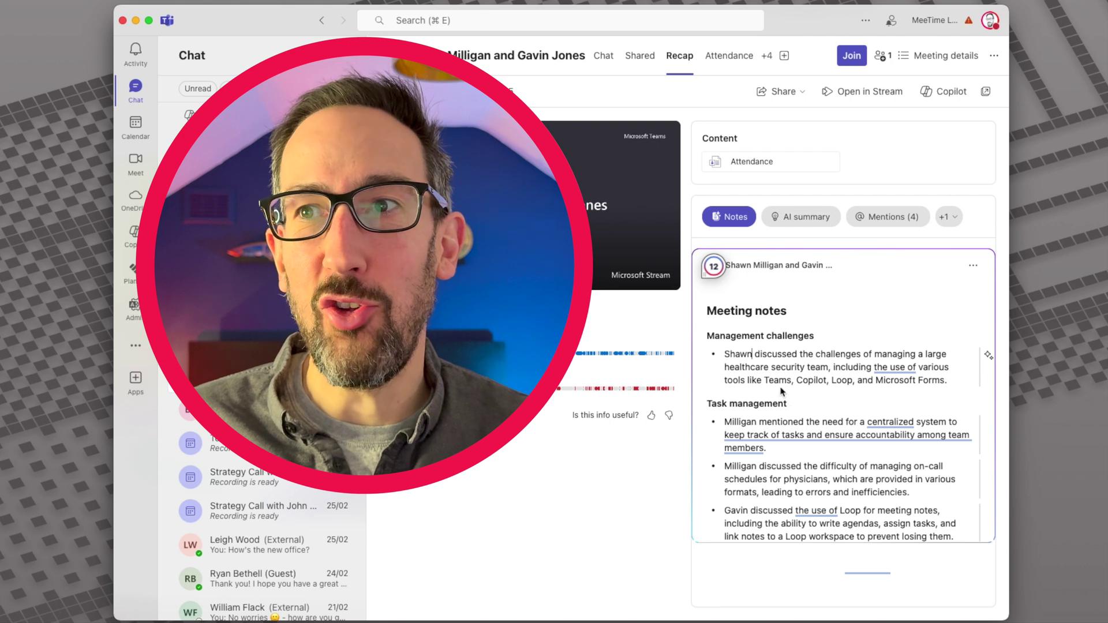
pyautogui.doubleClick(743, 422)
pyautogui.write('Shawn')
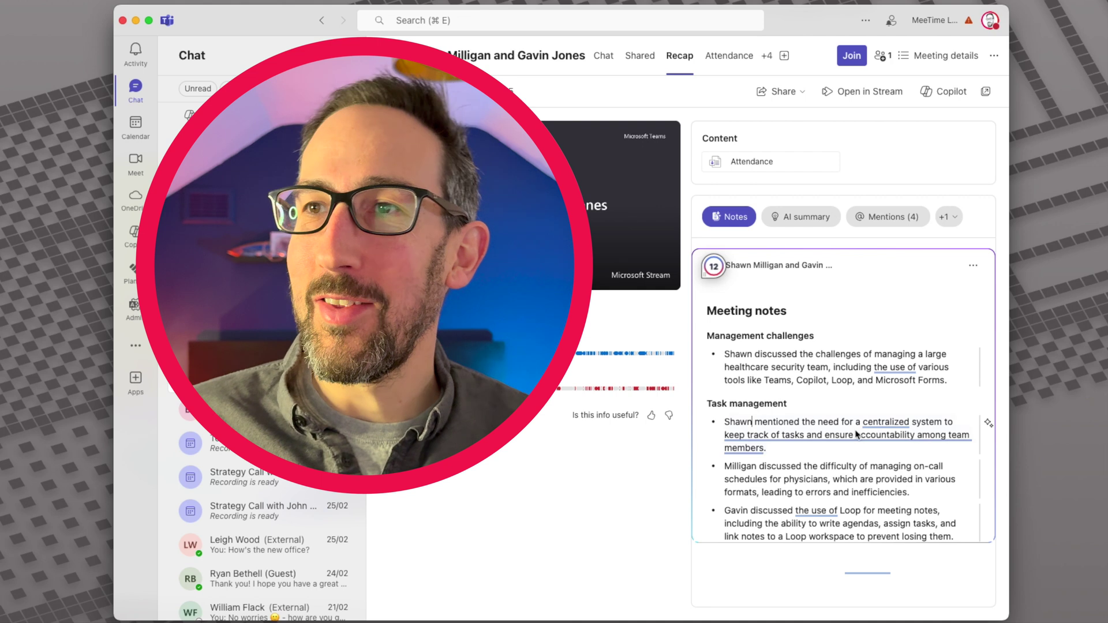
# - Correct "centralized" to "centralised" in the first Task management note, and replace the surname with the first name in the on-call schedules note
pyautogui.moveTo(888, 426)
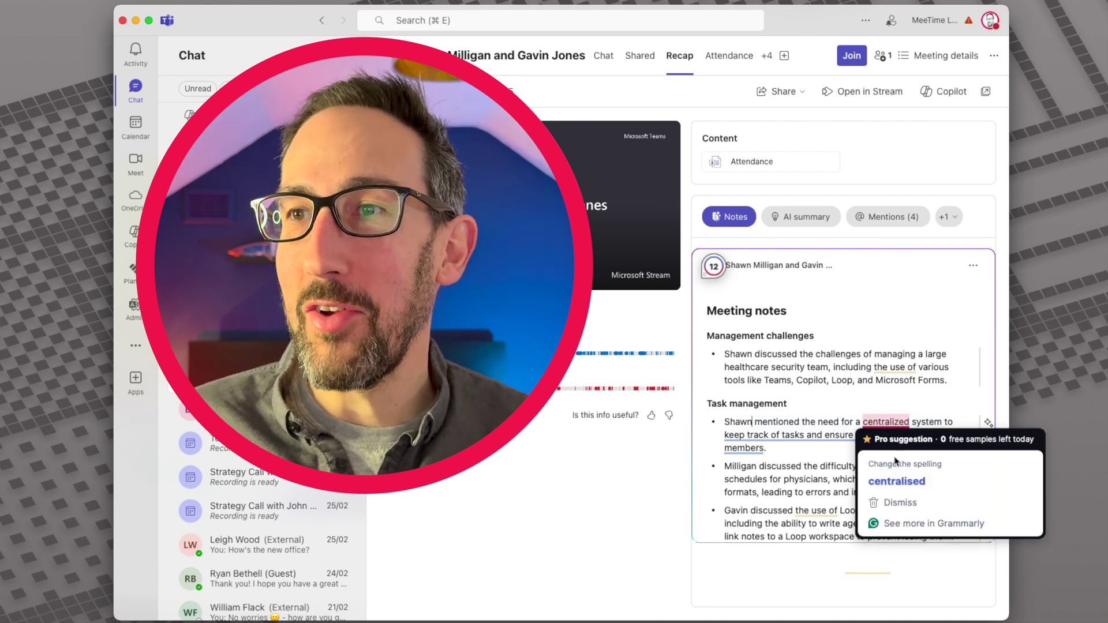
pyautogui.click(898, 481)
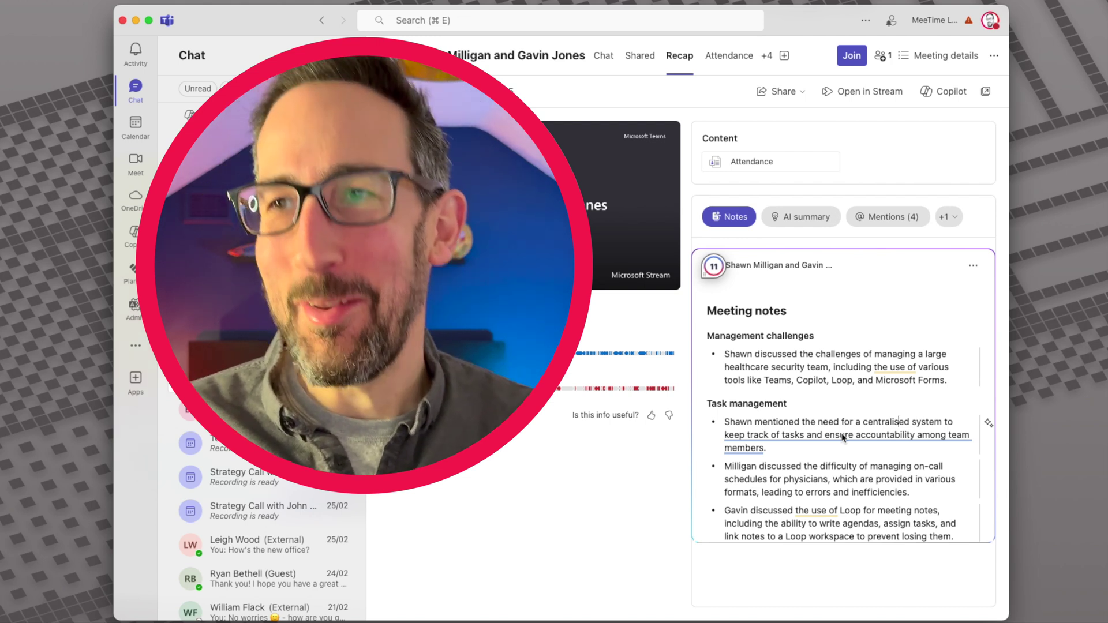
pyautogui.scroll(-3, 843, 437)
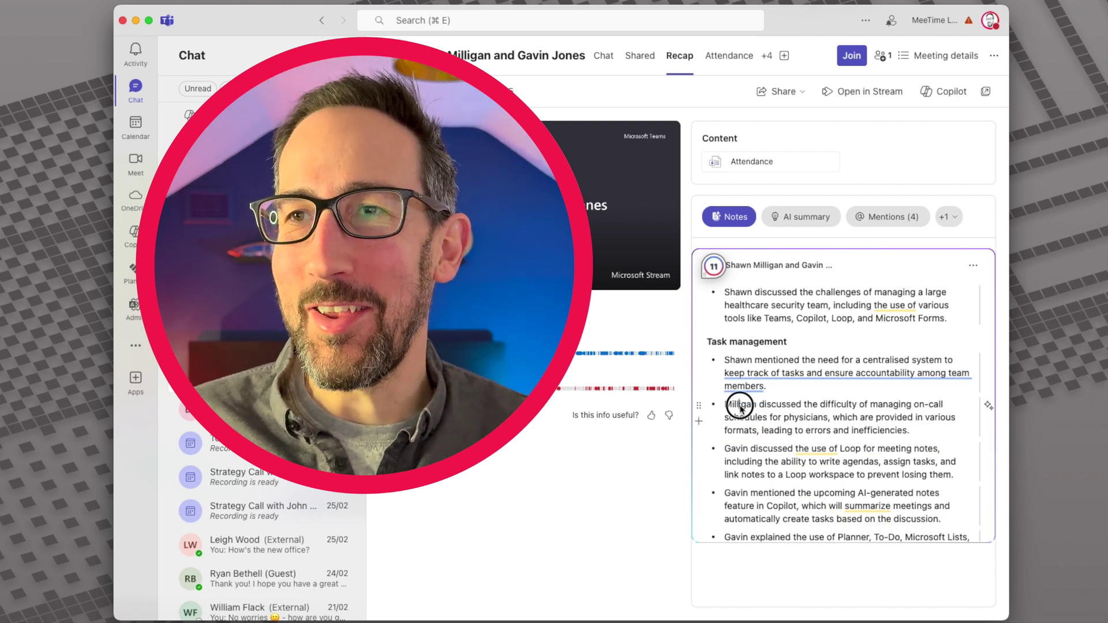
pyautogui.doubleClick(740, 405)
pyautogui.write('Shawn')
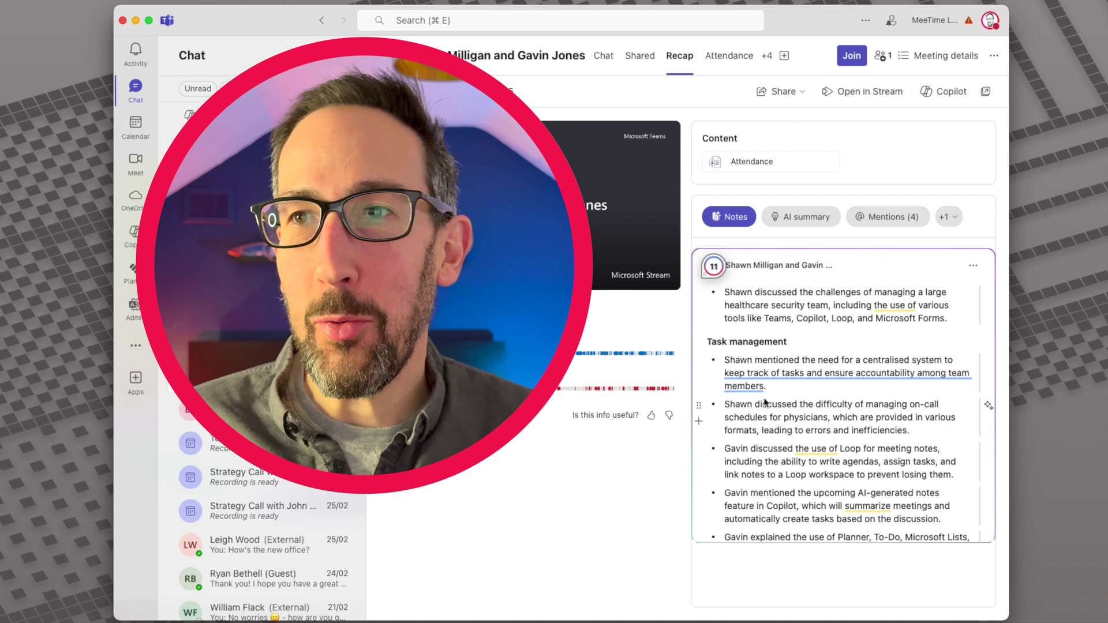
# - Add a bullet reading "afgdsfgsdfg" below the first Task management note
pyautogui.click(768, 386)
pyautogui.press('Return')
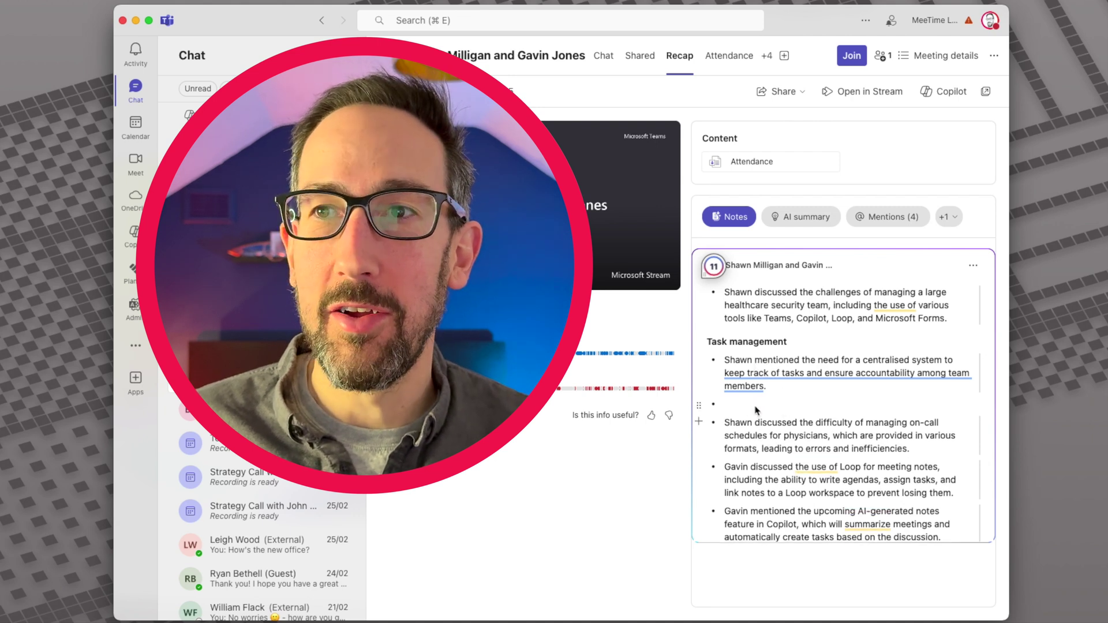
pyautogui.write('a')
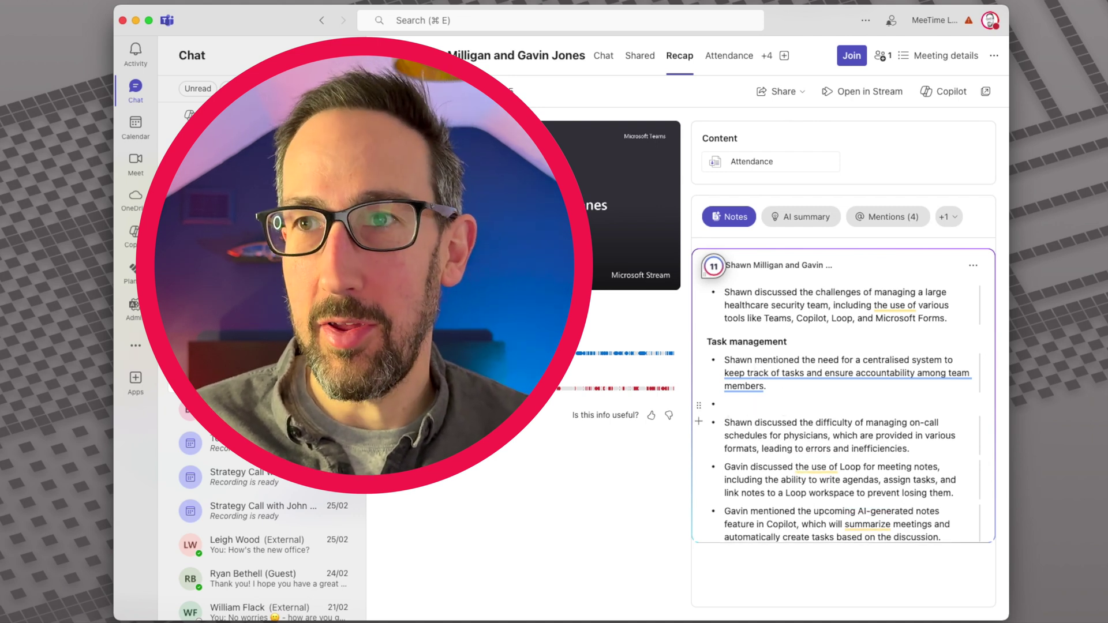
pyautogui.write('fgdsfgsdfg')
# - Read through the AI-generated meeting notes from Task management to Training programs and Follow-up tasks, and return to Task management
pyautogui.scroll(-1, 839, 417)
pyautogui.scroll(-1, 839, 418)
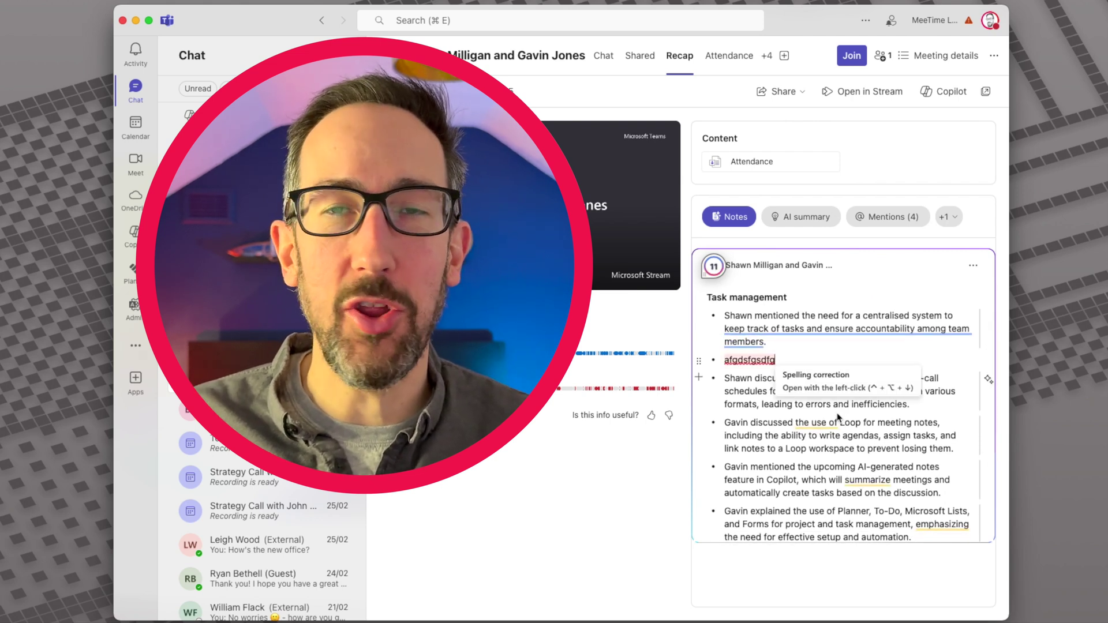
pyautogui.scroll(-3, 838, 417)
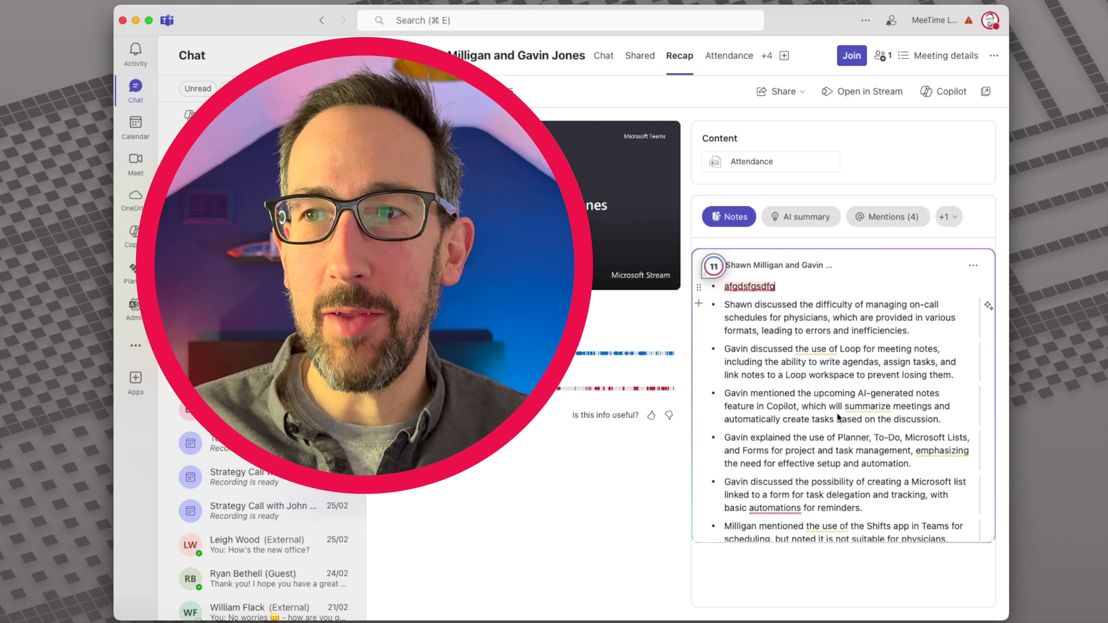
pyautogui.scroll(-3, 839, 417)
pyautogui.scroll(-10, 838, 417)
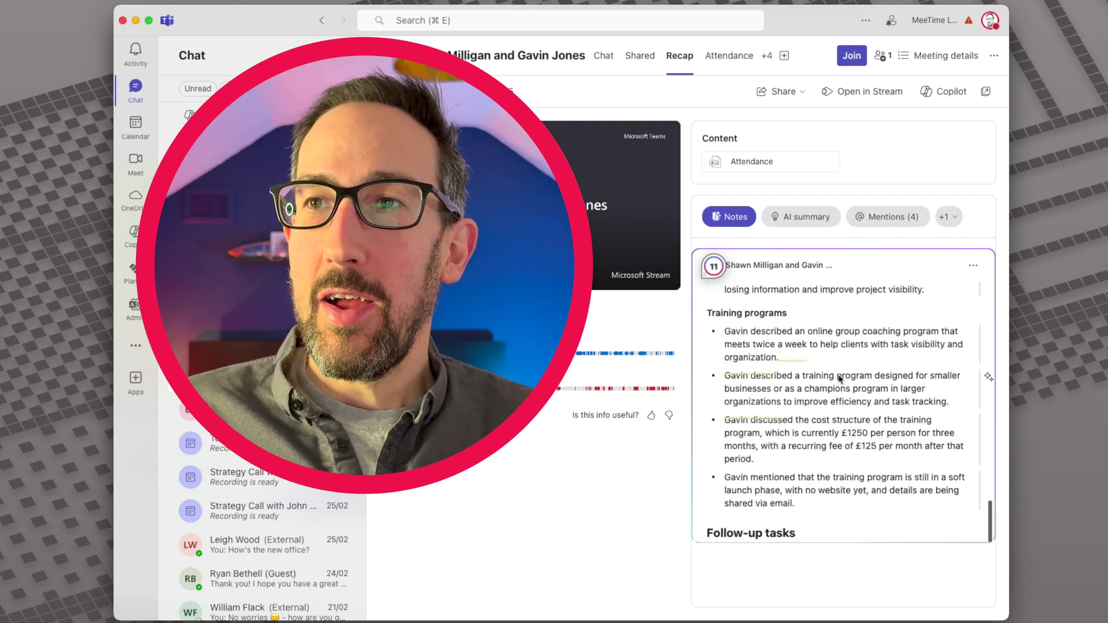
pyautogui.scroll(-1, 831, 401)
pyautogui.scroll(3, 797, 375)
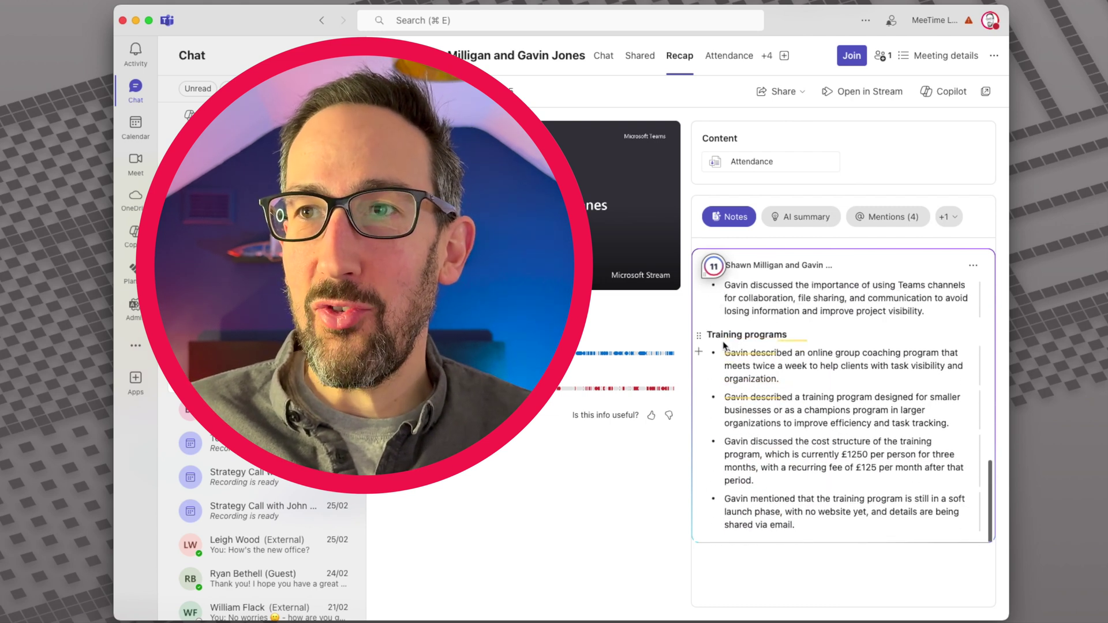
pyautogui.scroll(-1, 763, 349)
pyautogui.scroll(-1, 767, 352)
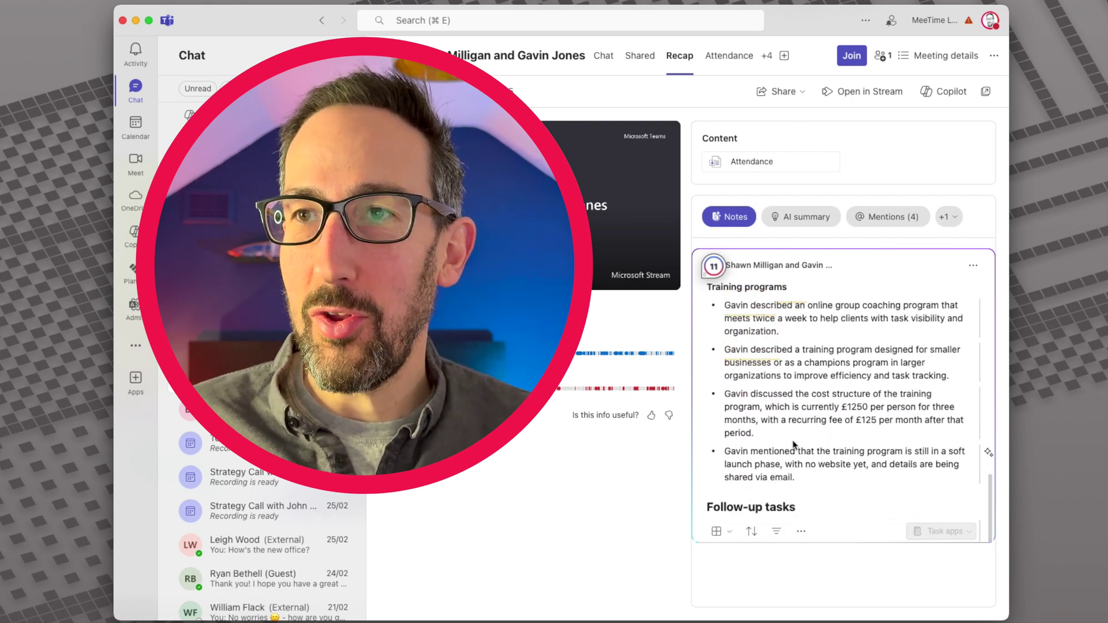
pyautogui.scroll(-2, 801, 438)
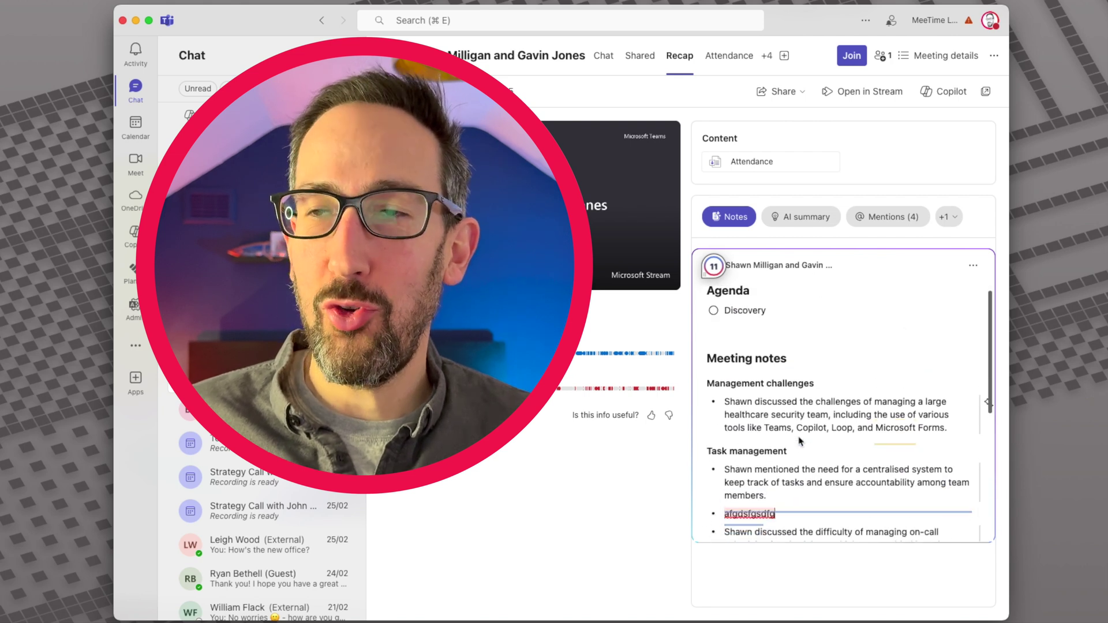
pyautogui.scroll(-5, 808, 433)
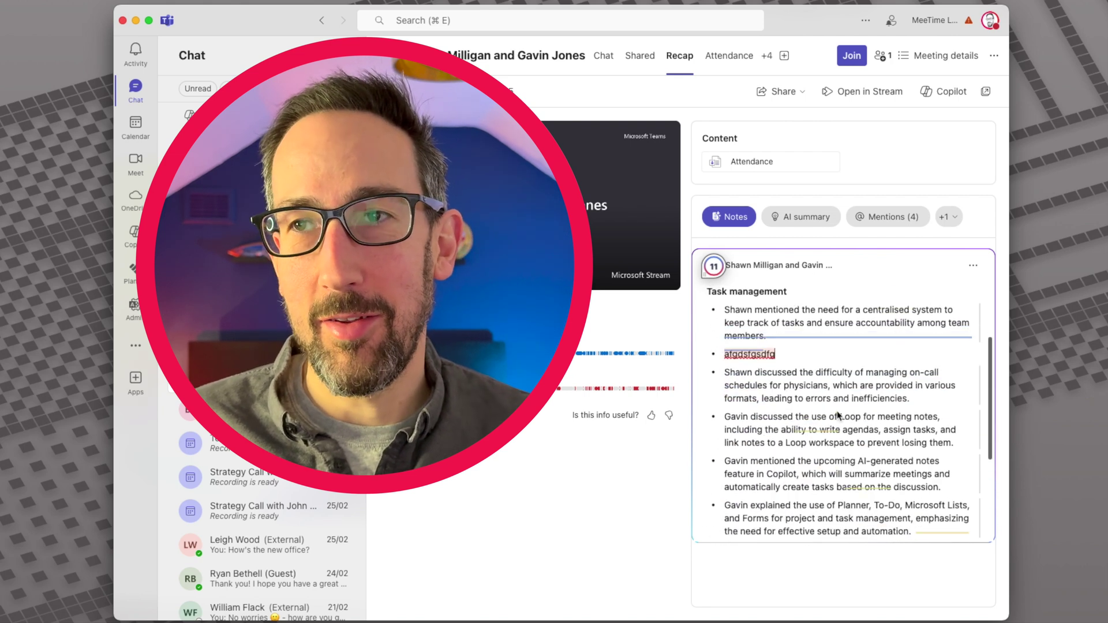
pyautogui.scroll(-1, 838, 414)
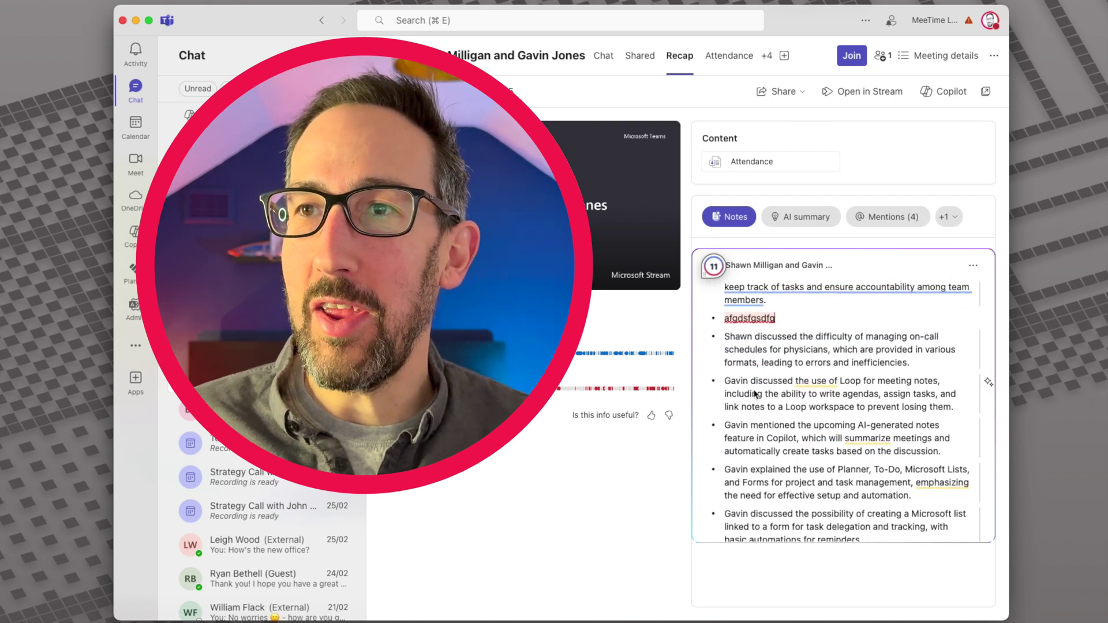
pyautogui.scroll(1, 758, 382)
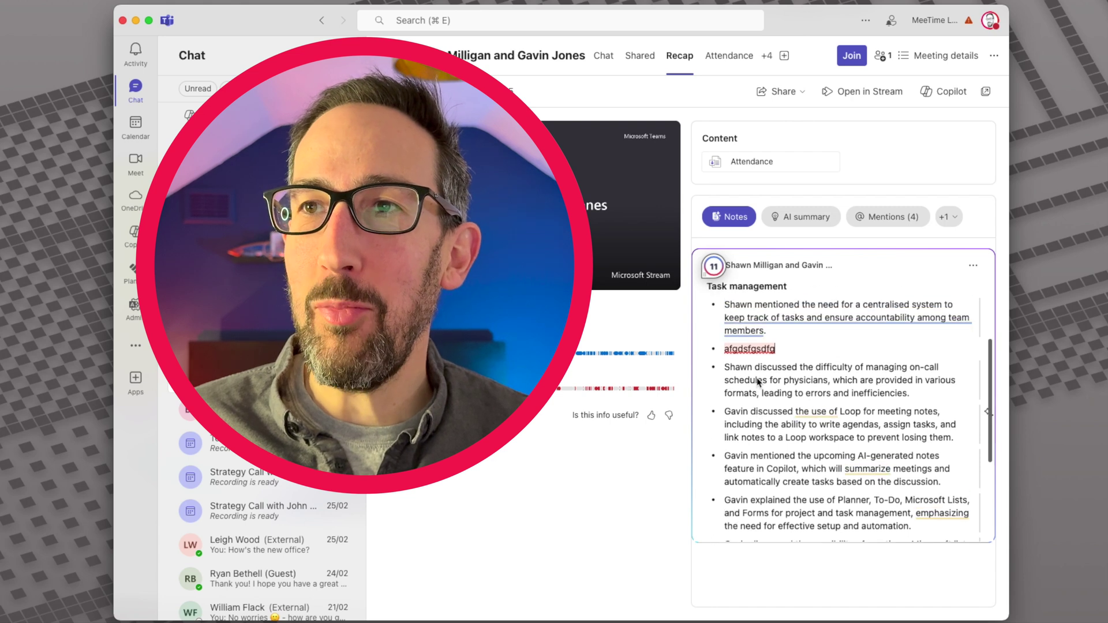
# - Open the AI summary of the meeting and read its topics to compare them with the shared notes
pyautogui.click(808, 220)
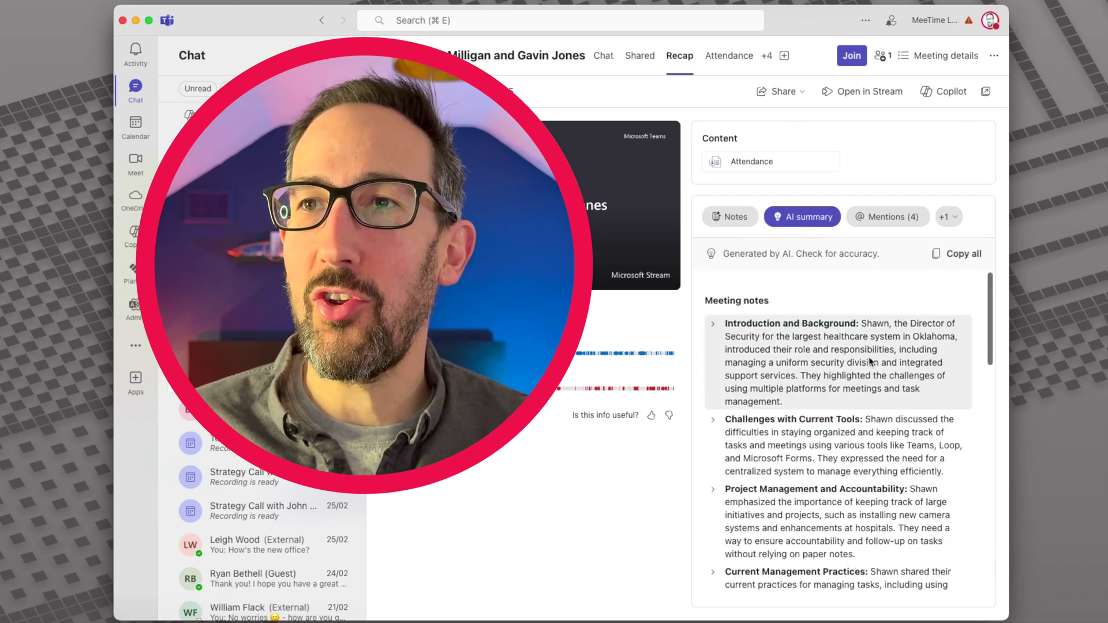
pyautogui.scroll(-3, 870, 362)
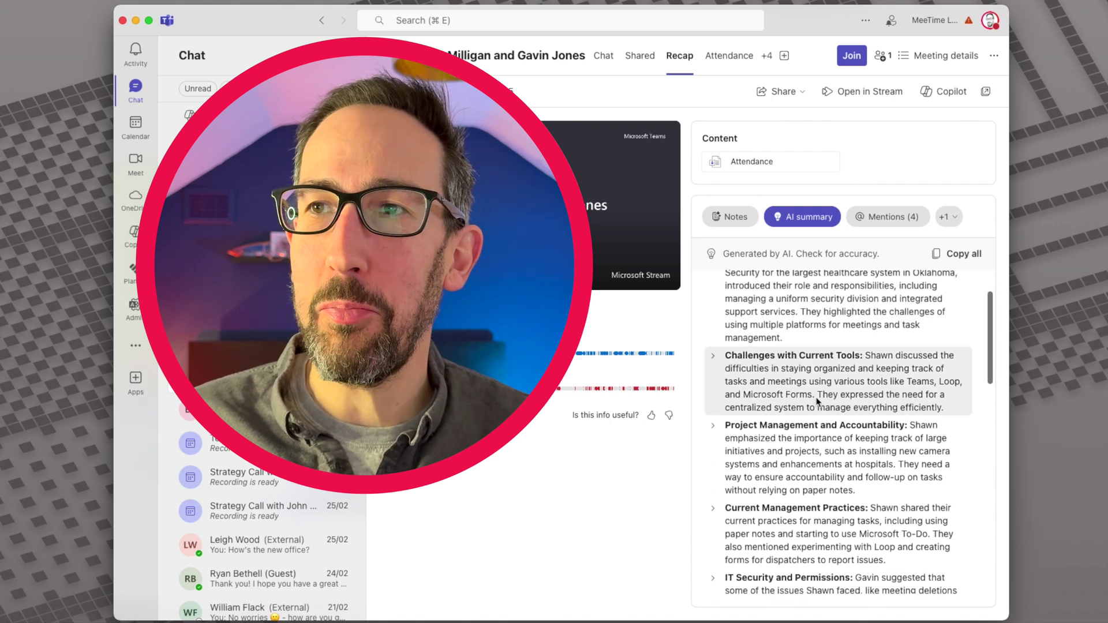
pyautogui.scroll(-3, 825, 398)
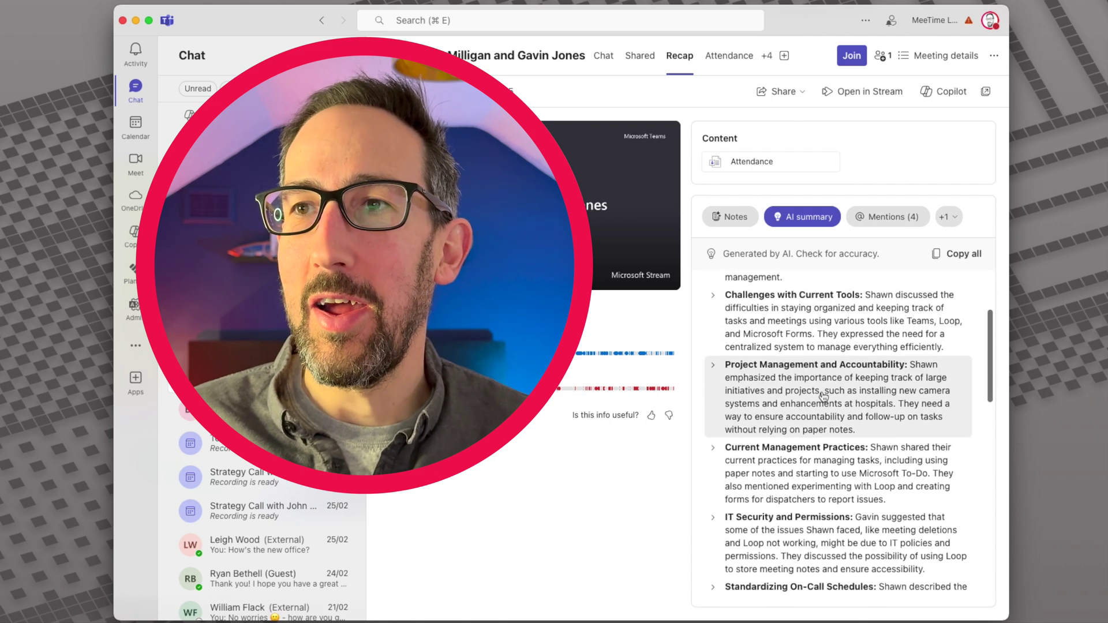
pyautogui.scroll(-3, 872, 425)
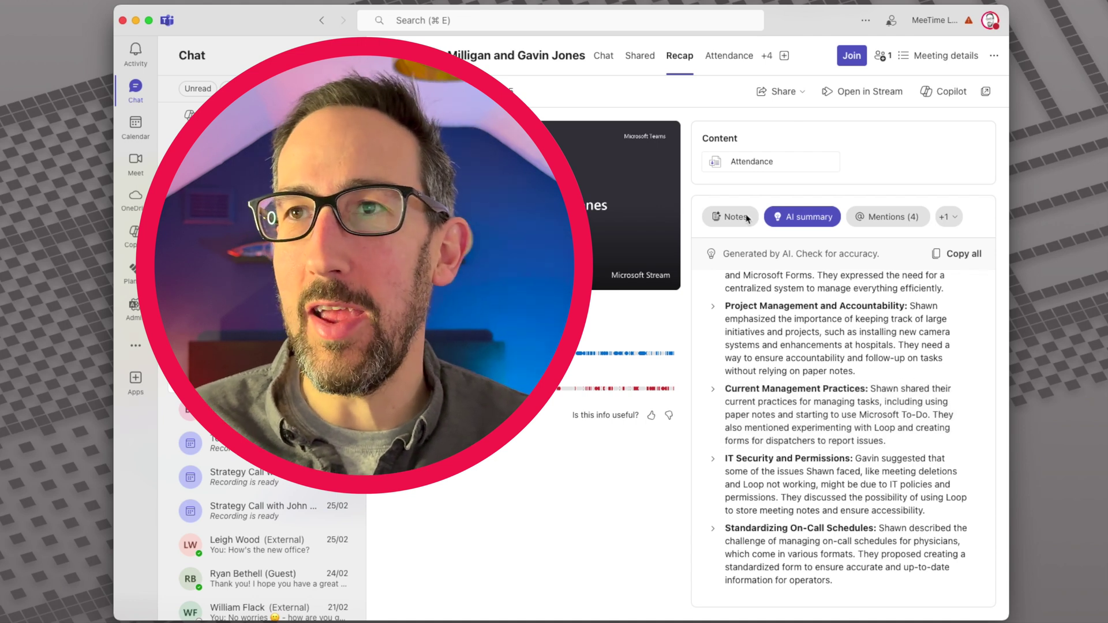
# - Return to the shared Notes and read the bullets under Task management
pyautogui.click(734, 219)
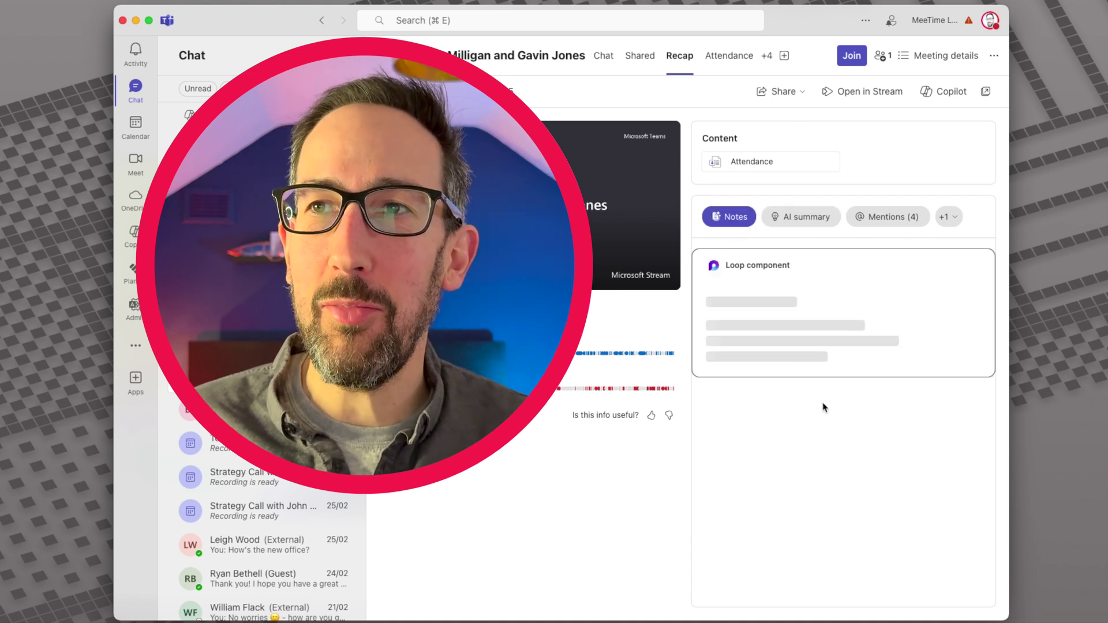
pyautogui.scroll(-3, 834, 495)
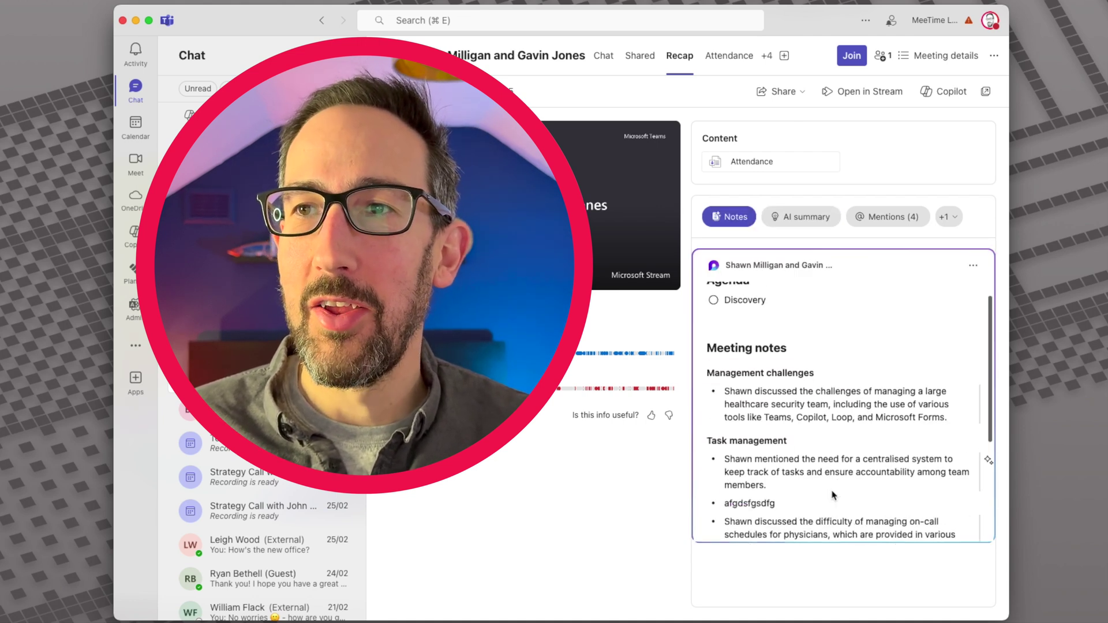
pyautogui.scroll(-4, 834, 495)
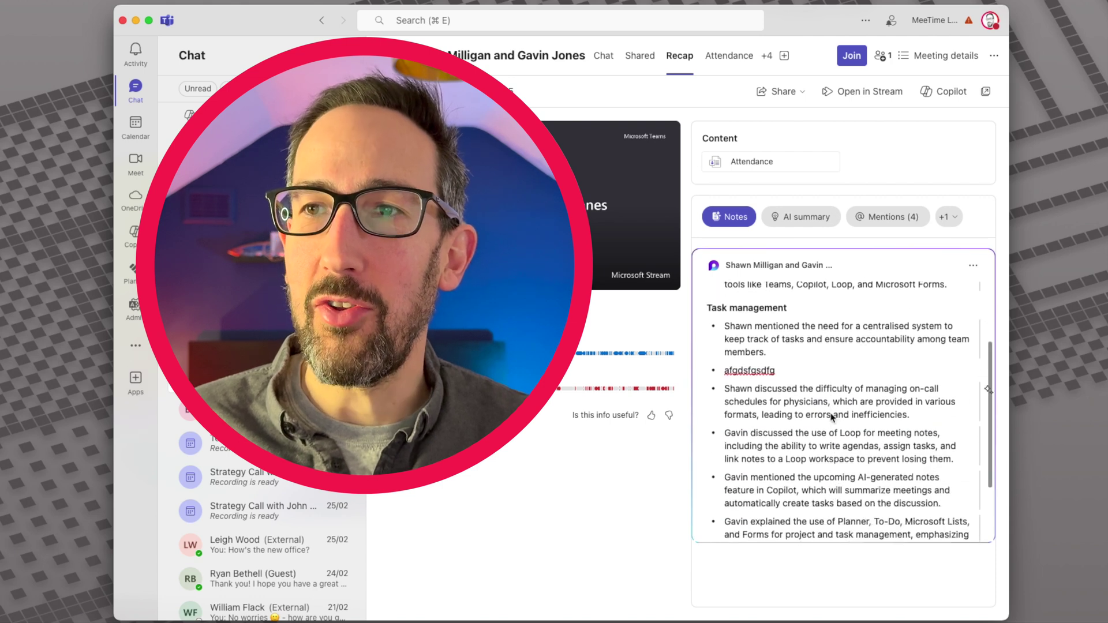
pyautogui.scroll(-2, 849, 407)
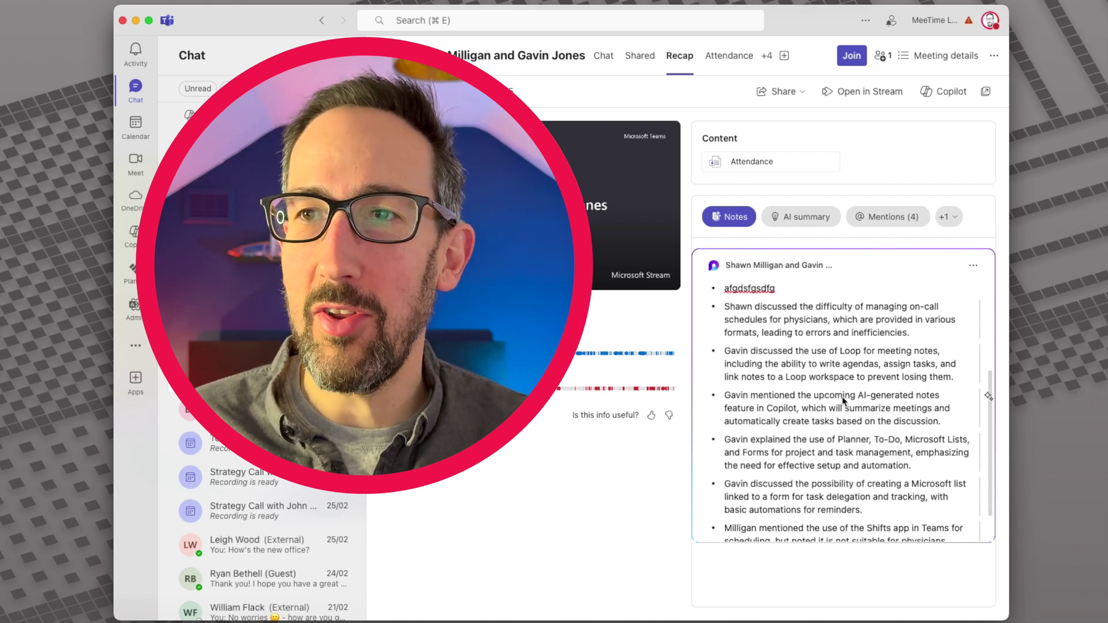
pyautogui.scroll(-2, 844, 400)
pyautogui.scroll(-3, 844, 401)
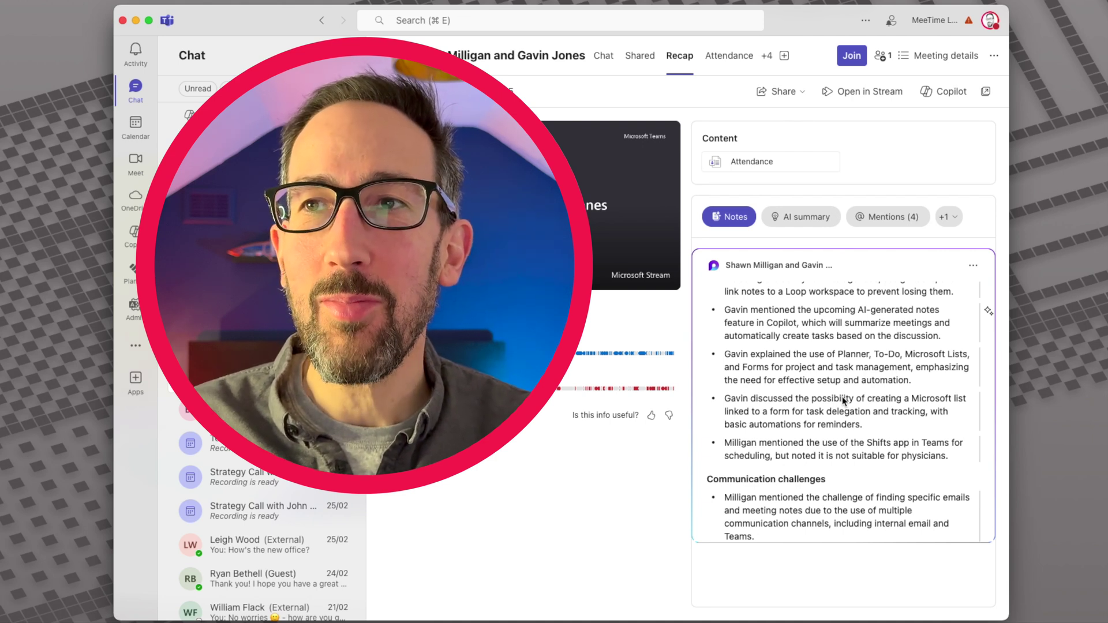
pyautogui.scroll(2, 844, 400)
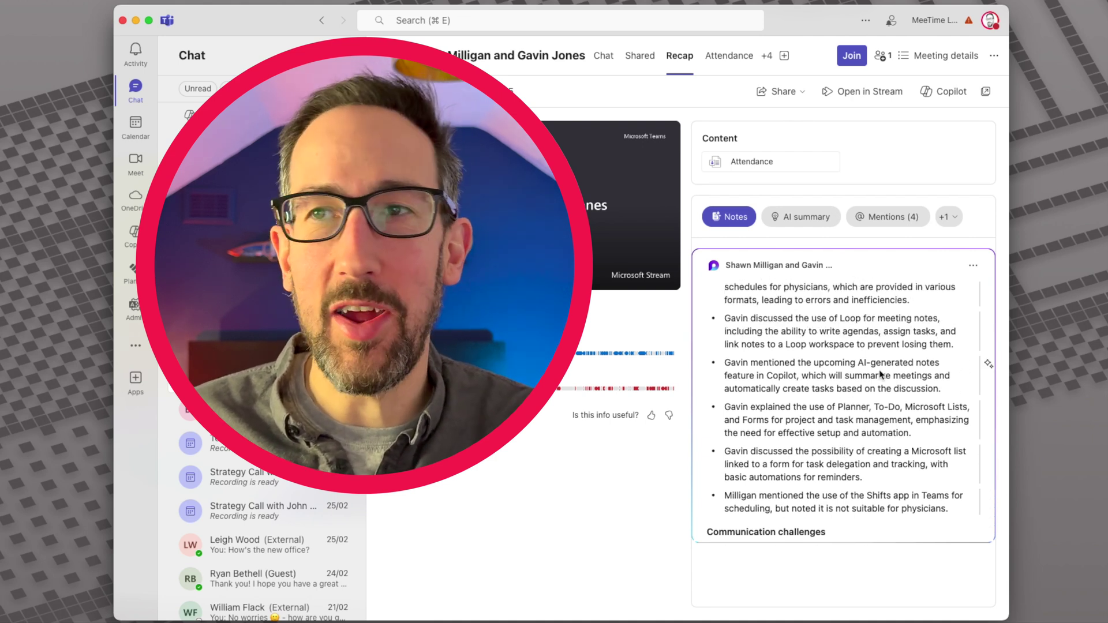
# - Examine the AI-generated notes under Communication challenges and Training programs
pyautogui.scroll(-1, 879, 374)
pyautogui.scroll(-5, 879, 374)
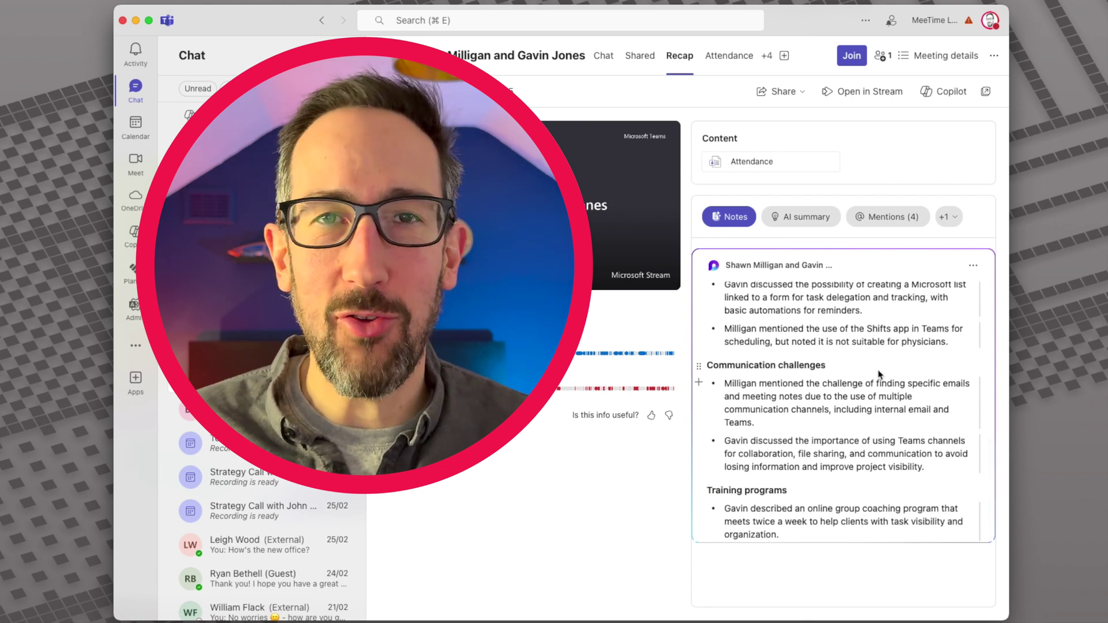
pyautogui.scroll(-2, 866, 381)
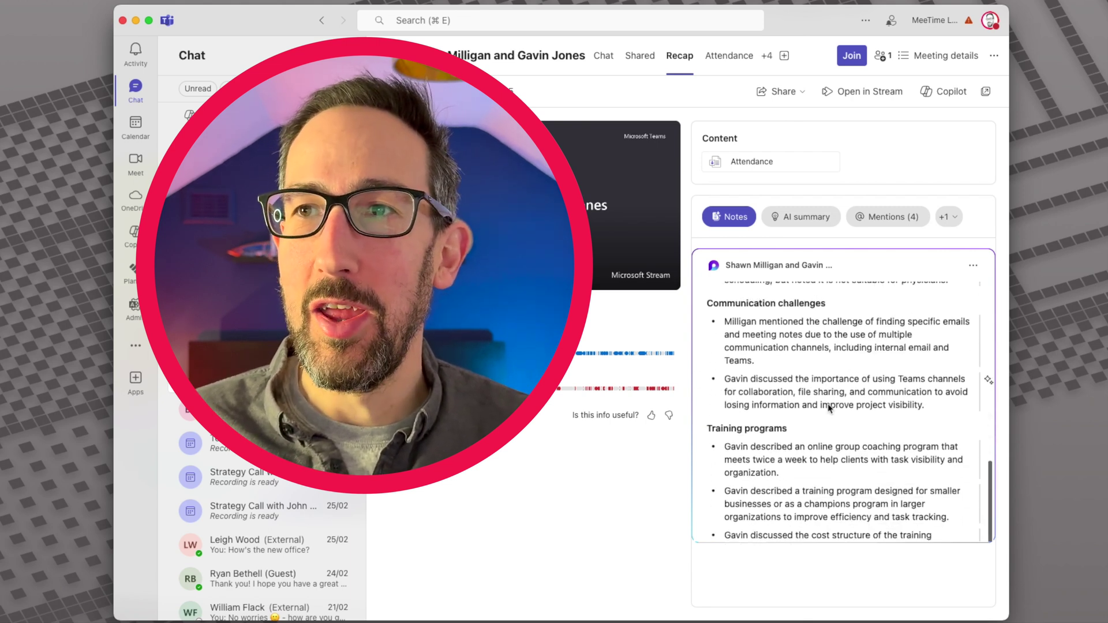
pyautogui.scroll(-1, 829, 407)
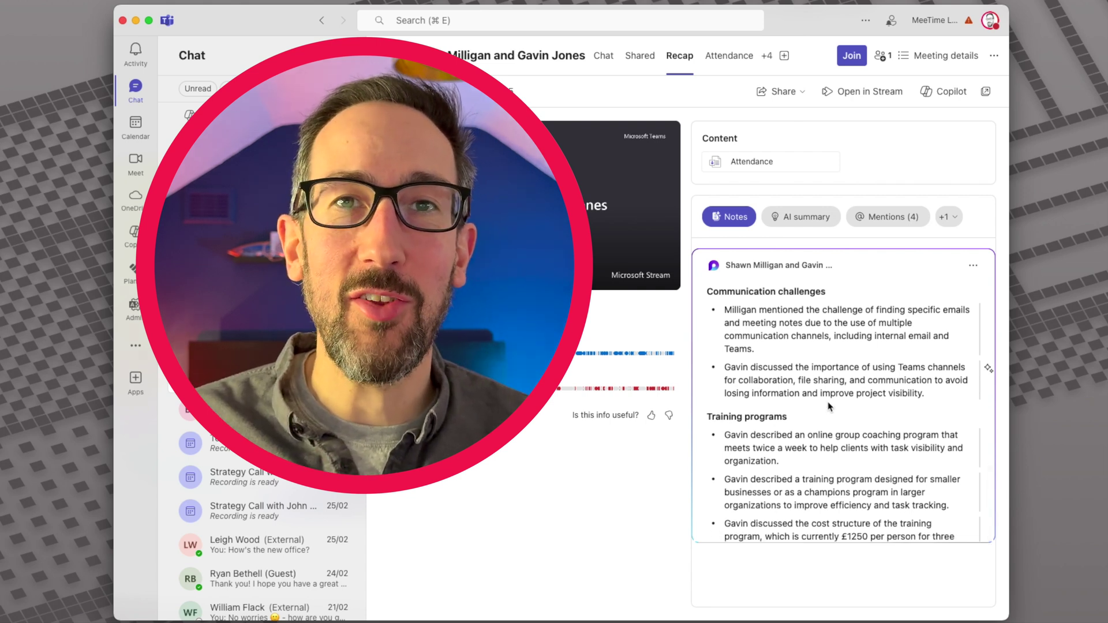
pyautogui.scroll(-2, 829, 408)
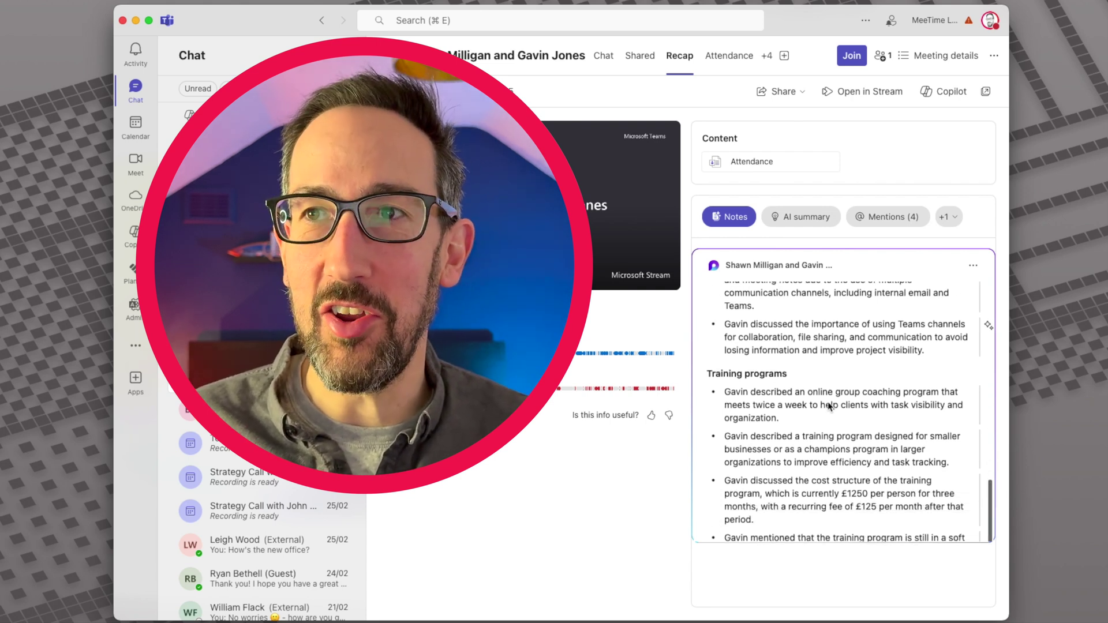
pyautogui.scroll(1, 829, 408)
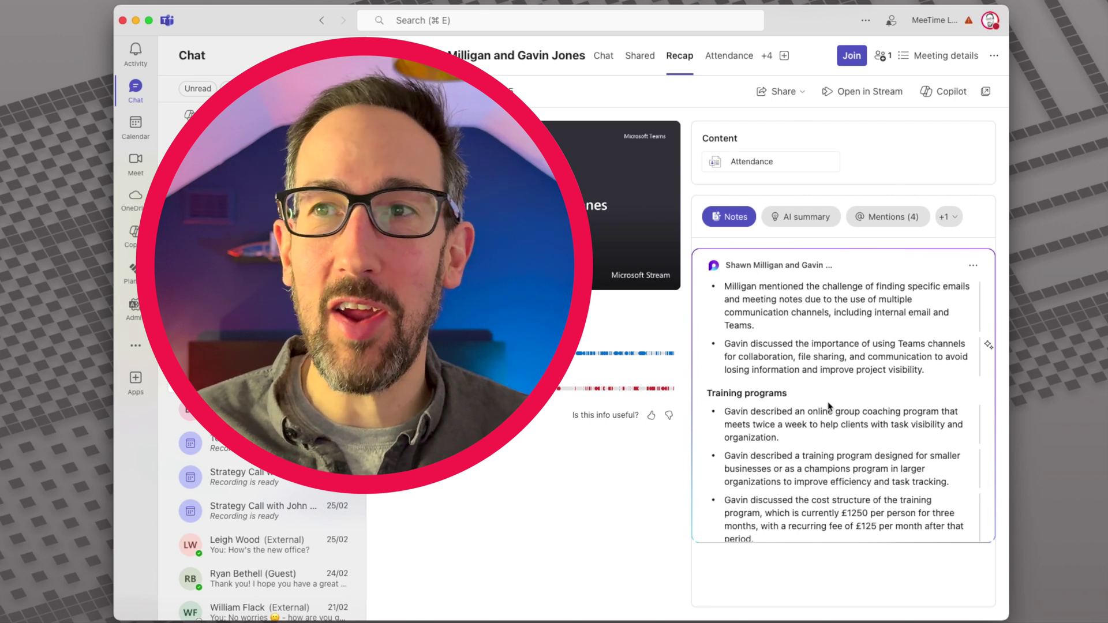
pyautogui.scroll(-2, 829, 406)
pyautogui.scroll(2, 823, 315)
# - Examine the Follow-up tasks table below the notes, with its task descriptions and assignee column
pyautogui.scroll(-8, 831, 346)
pyautogui.scroll(-3, 836, 368)
pyautogui.scroll(4, 837, 367)
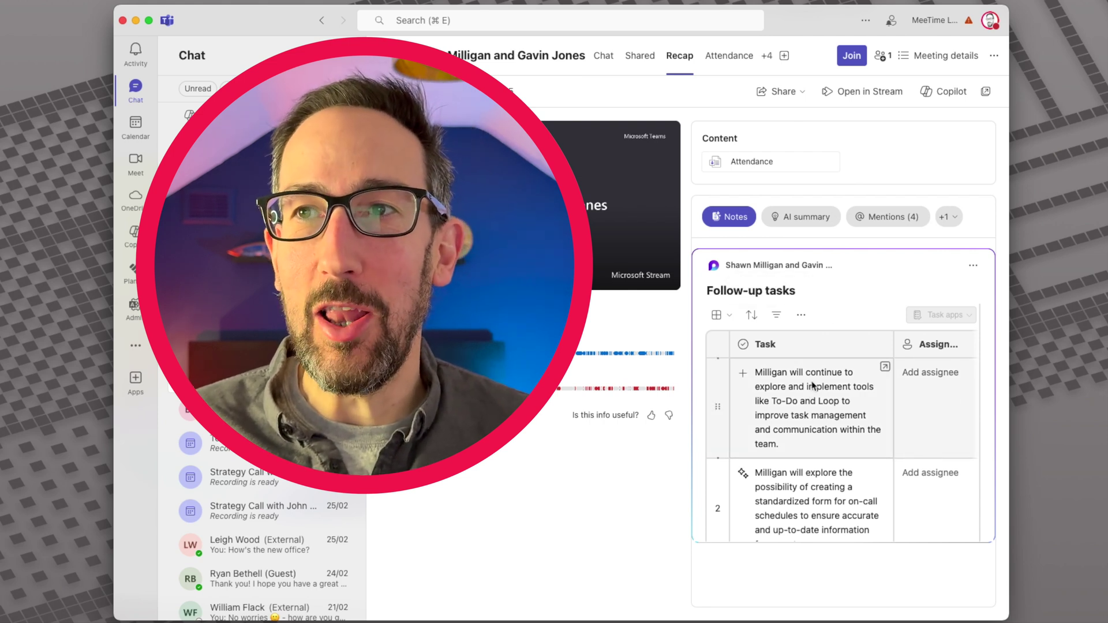
pyautogui.scroll(1, 815, 404)
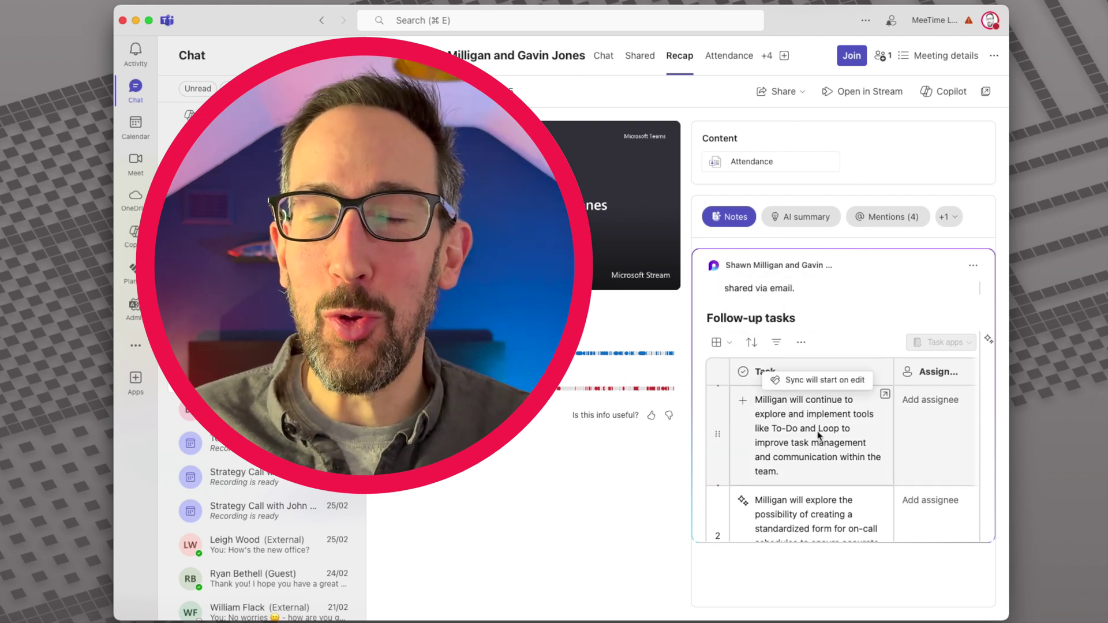
# - Examine the first two follow-up tasks together with their assignee and due date columns
pyautogui.scroll(-1, 817, 427)
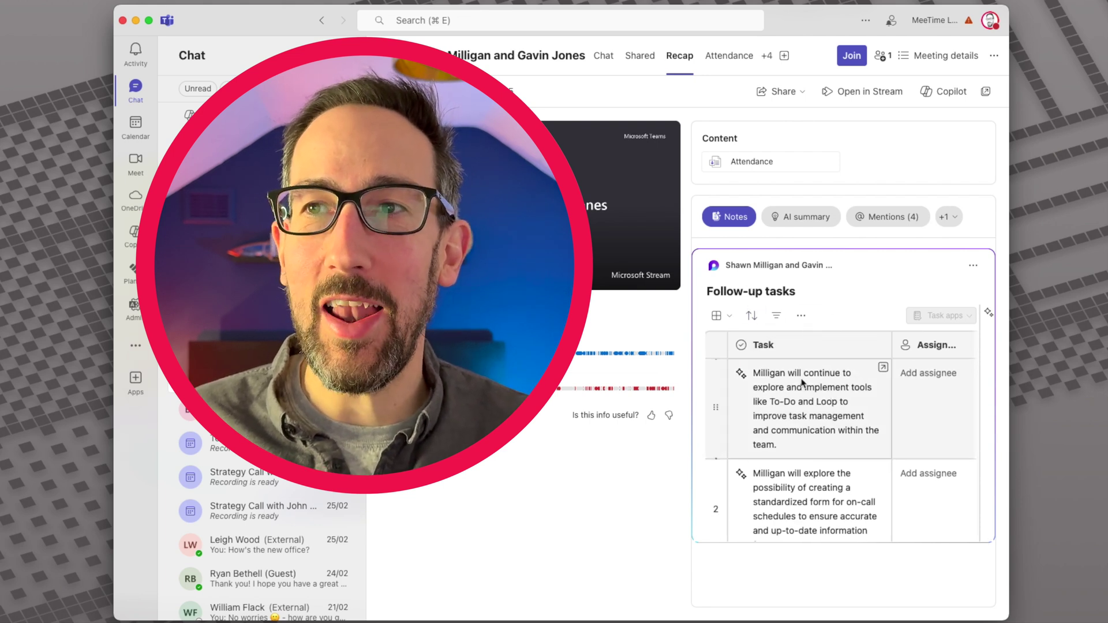
pyautogui.scroll(-1, 812, 444)
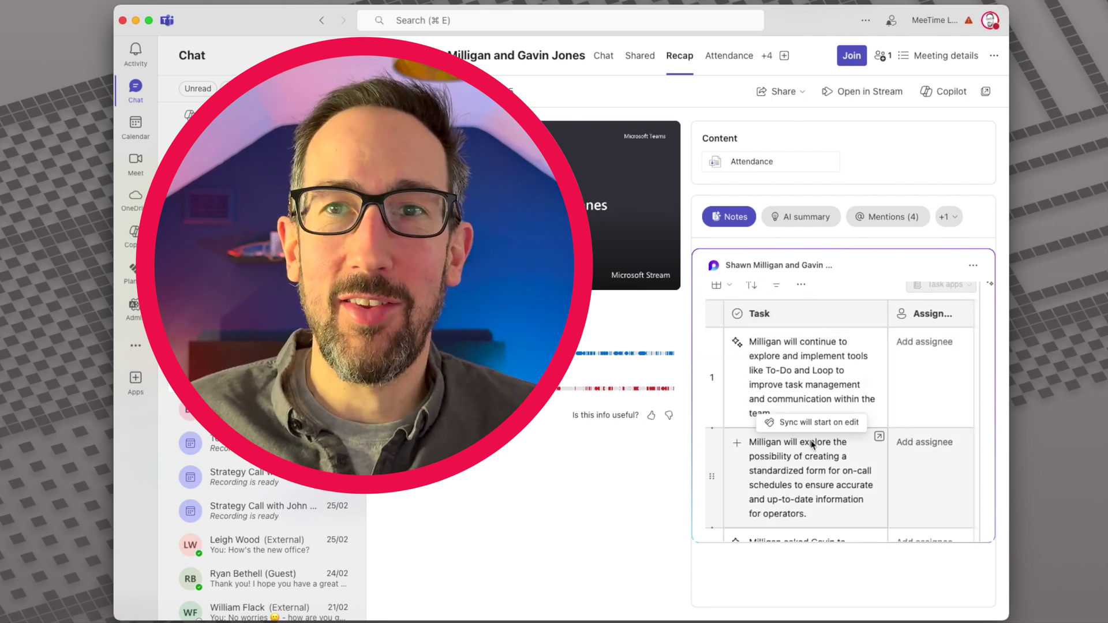
pyautogui.scroll(-1, 812, 444)
pyautogui.scroll(1, 831, 404)
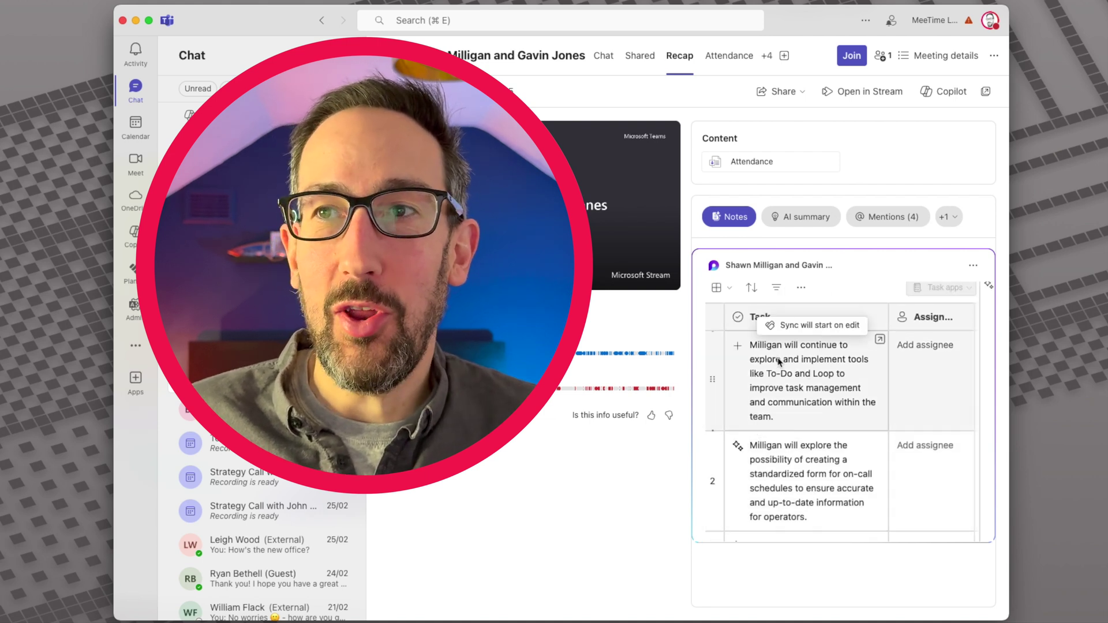
pyautogui.hscroll(3, 815, 373)
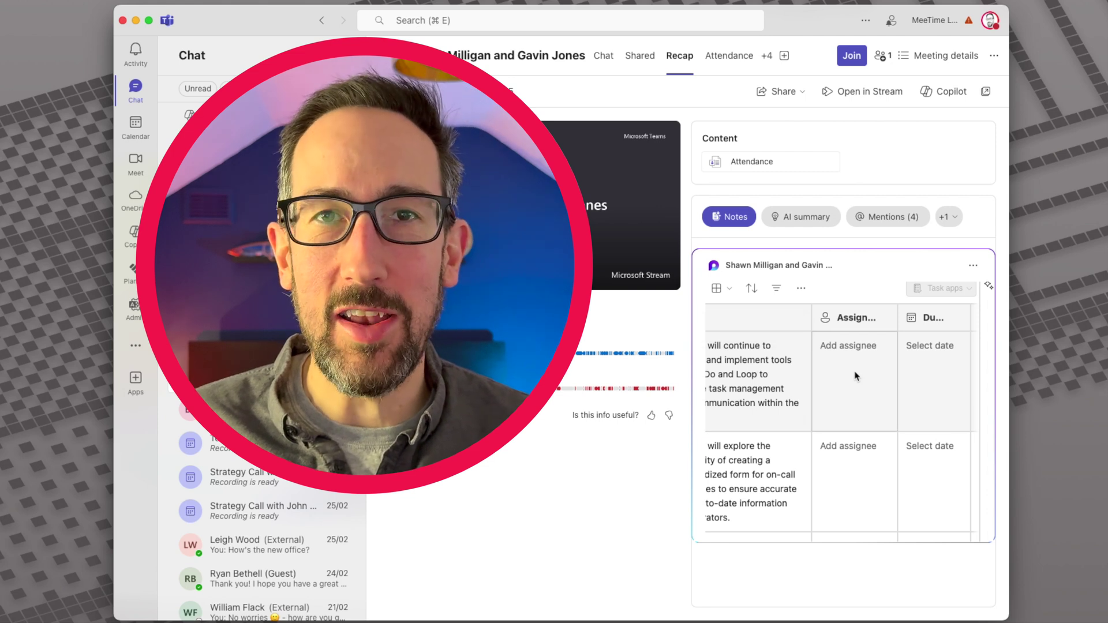
pyautogui.hscroll(-2, 855, 376)
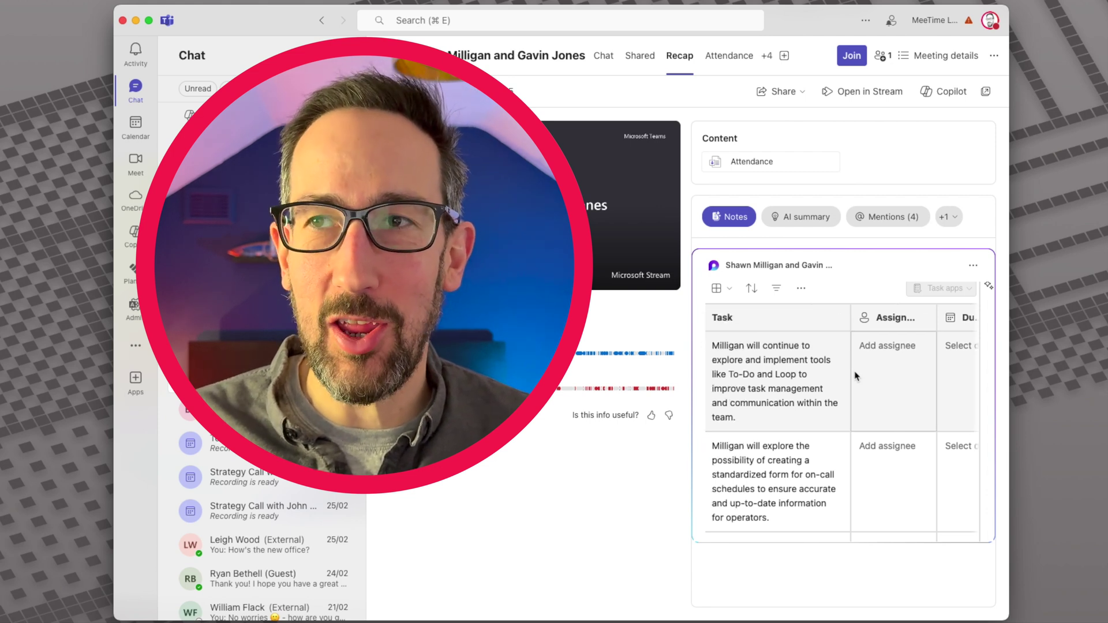
# - View the assignee suggestions and the due date calendar for the first follow-up task, leaving both fields unset
pyautogui.click(882, 345)
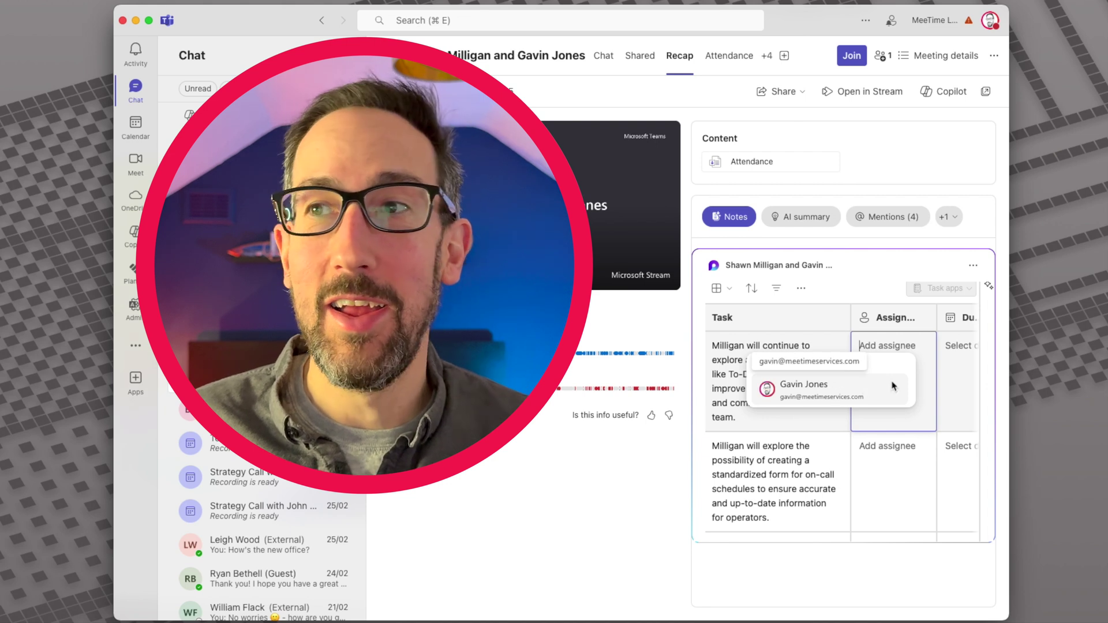
pyautogui.hscroll(-1, 953, 371)
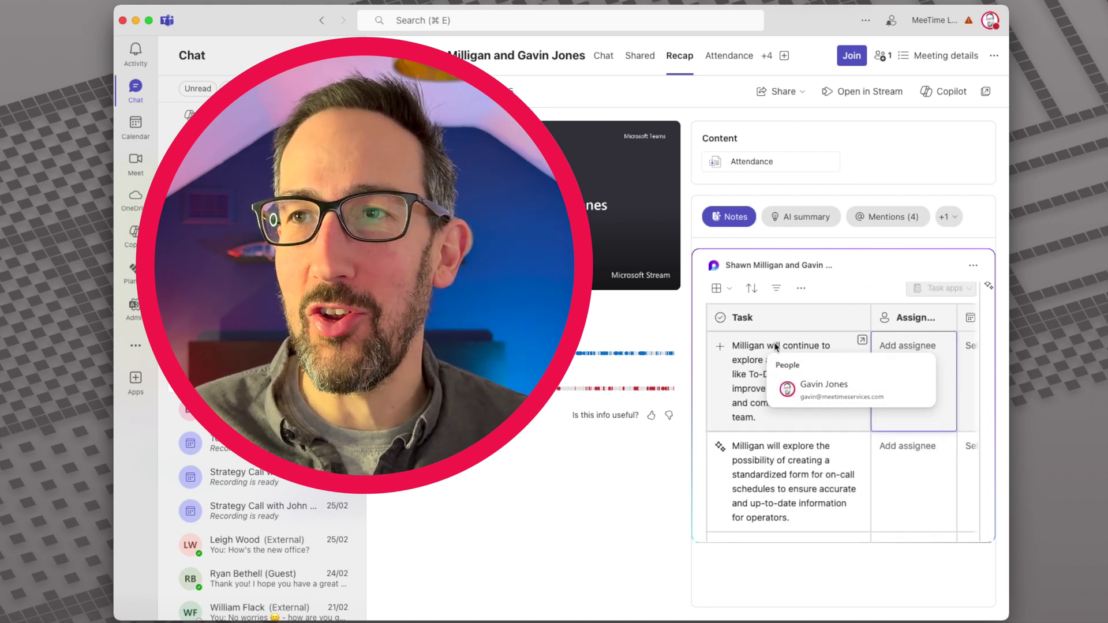
pyautogui.click(746, 346)
pyautogui.click(969, 347)
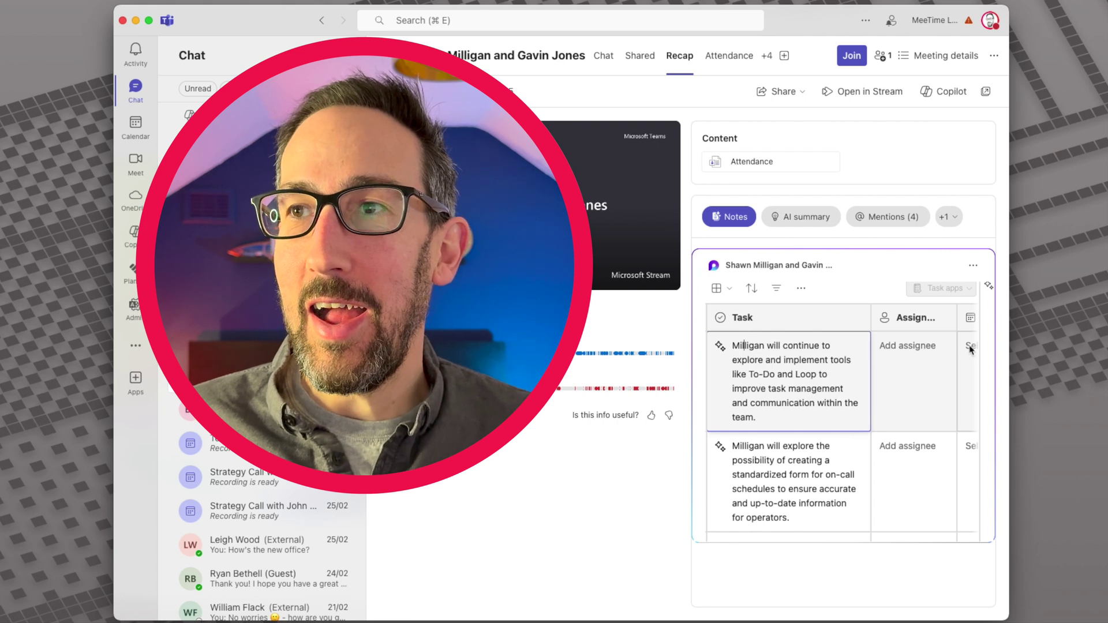
pyautogui.click(928, 352)
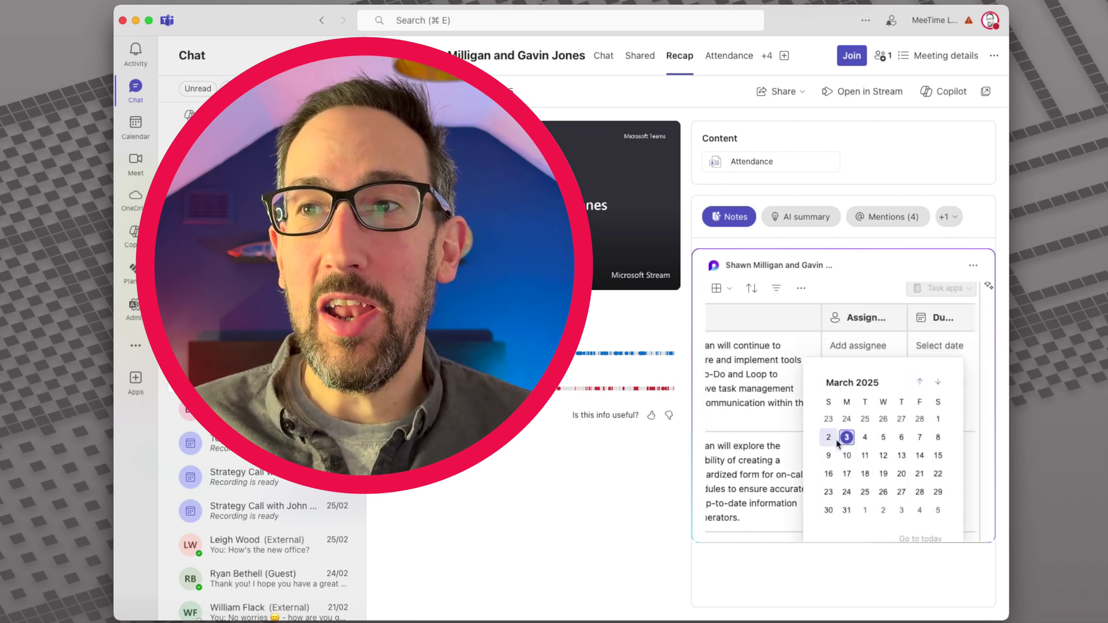
pyautogui.click(758, 374)
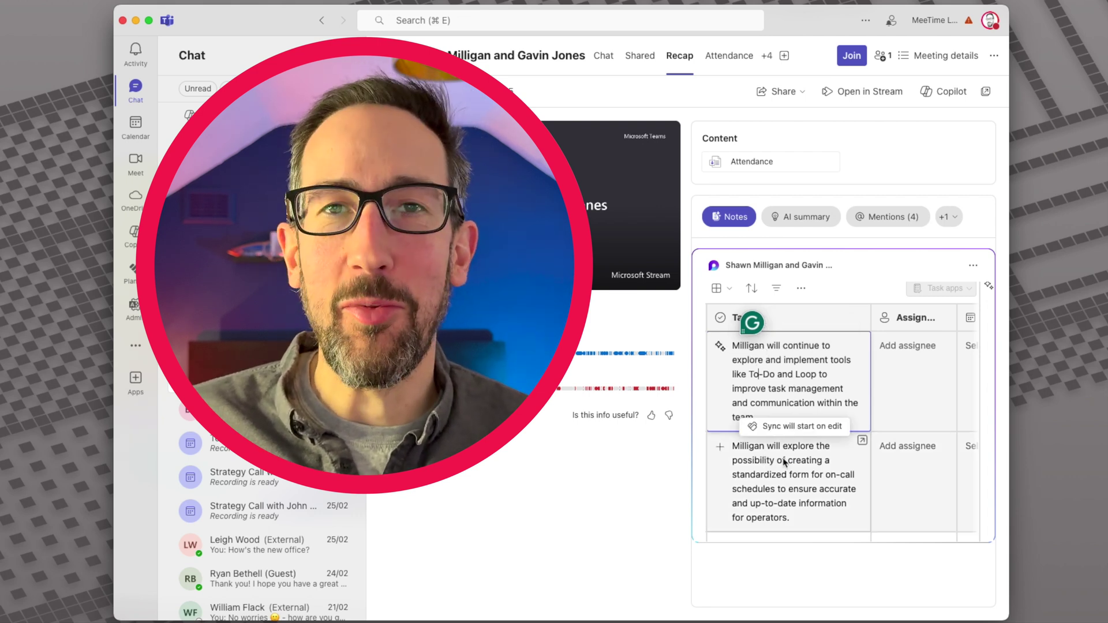
# - Read the remaining follow-up tasks and review the Training programs notes above the table
pyautogui.scroll(-2, 785, 462)
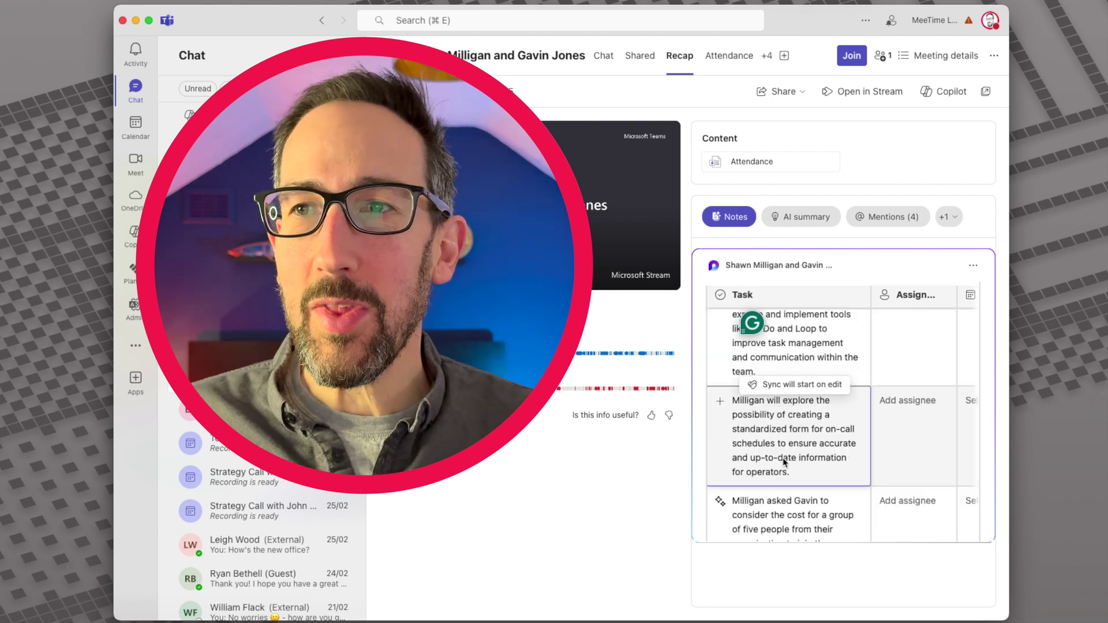
pyautogui.scroll(-2, 799, 459)
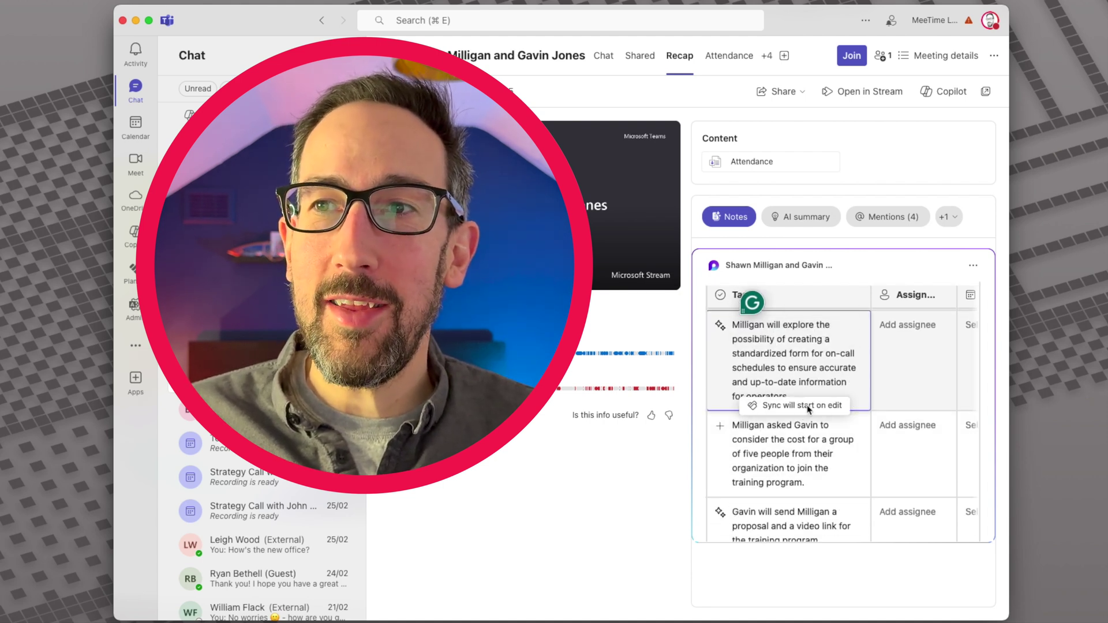
pyautogui.scroll(-1, 810, 447)
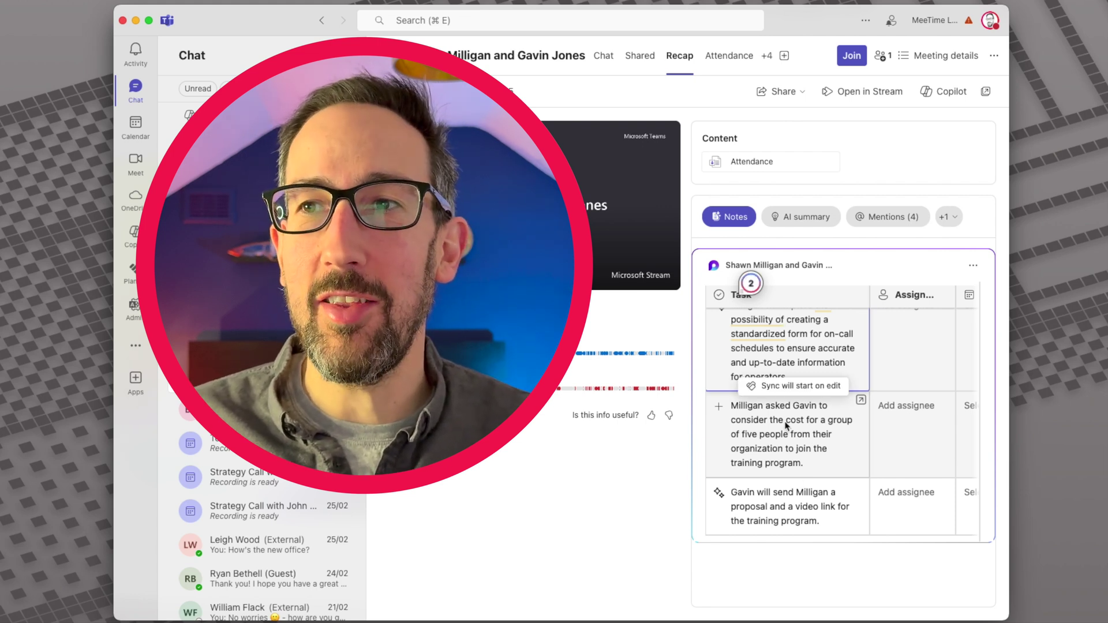
pyautogui.scroll(10, 786, 421)
pyautogui.scroll(5, 786, 423)
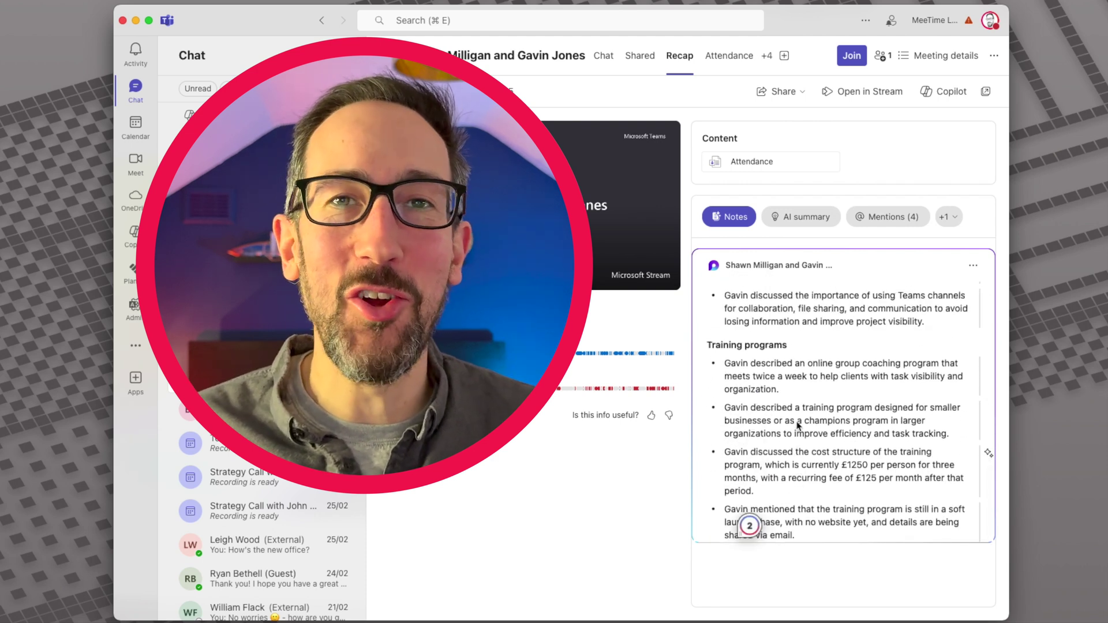
pyautogui.scroll(-5, 798, 426)
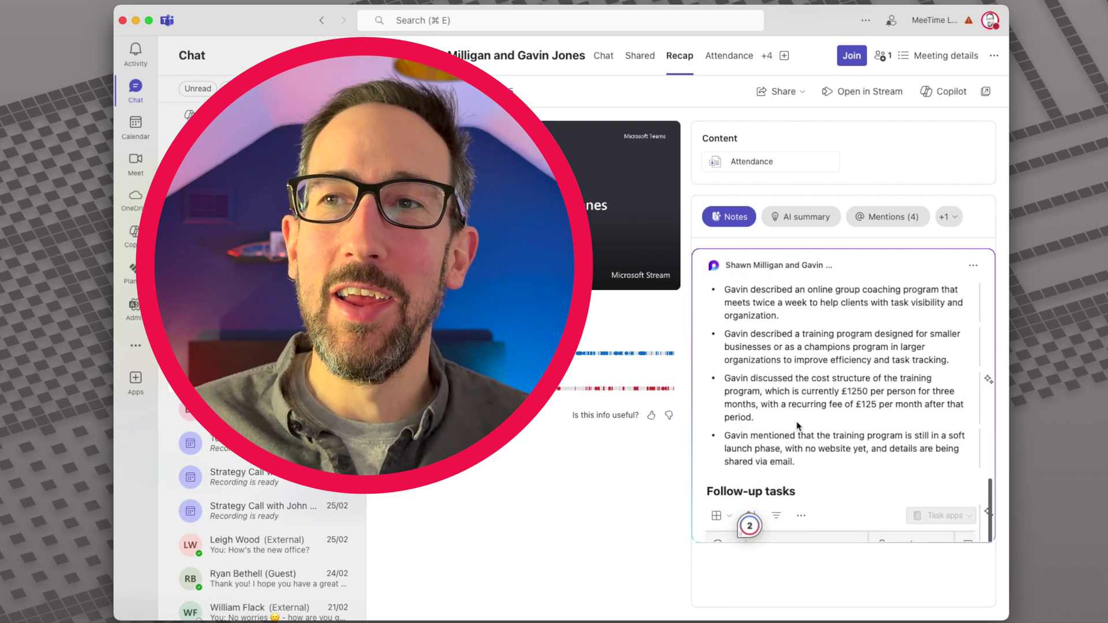
pyautogui.scroll(-3, 798, 426)
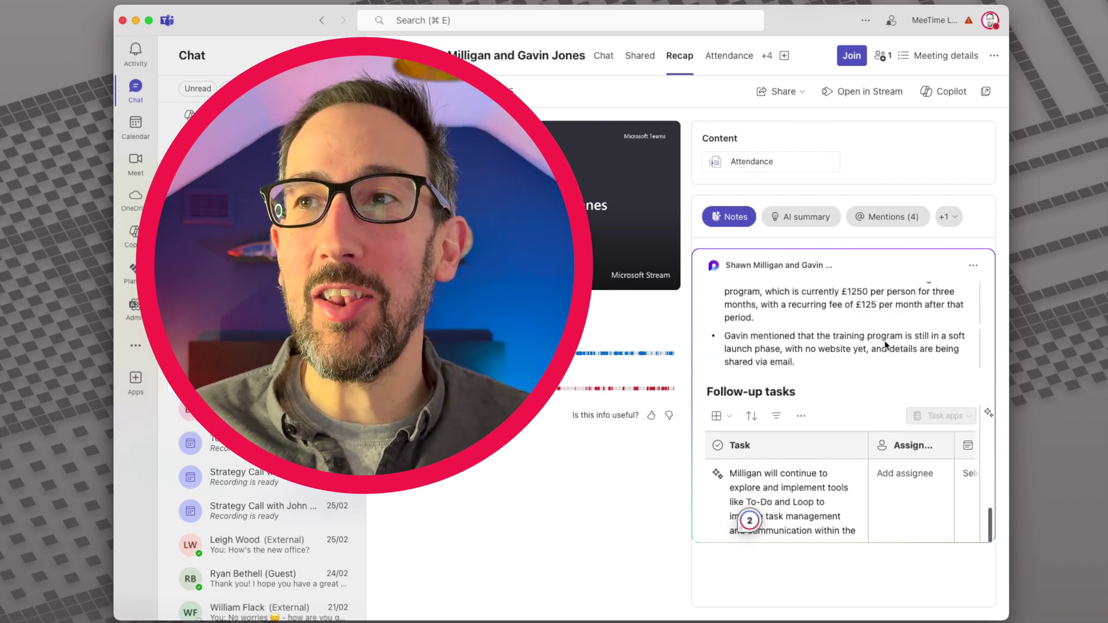
# - View the sharing and access options of the shared notes component, close them, and return to the last follow-up tasks
pyautogui.click(973, 265)
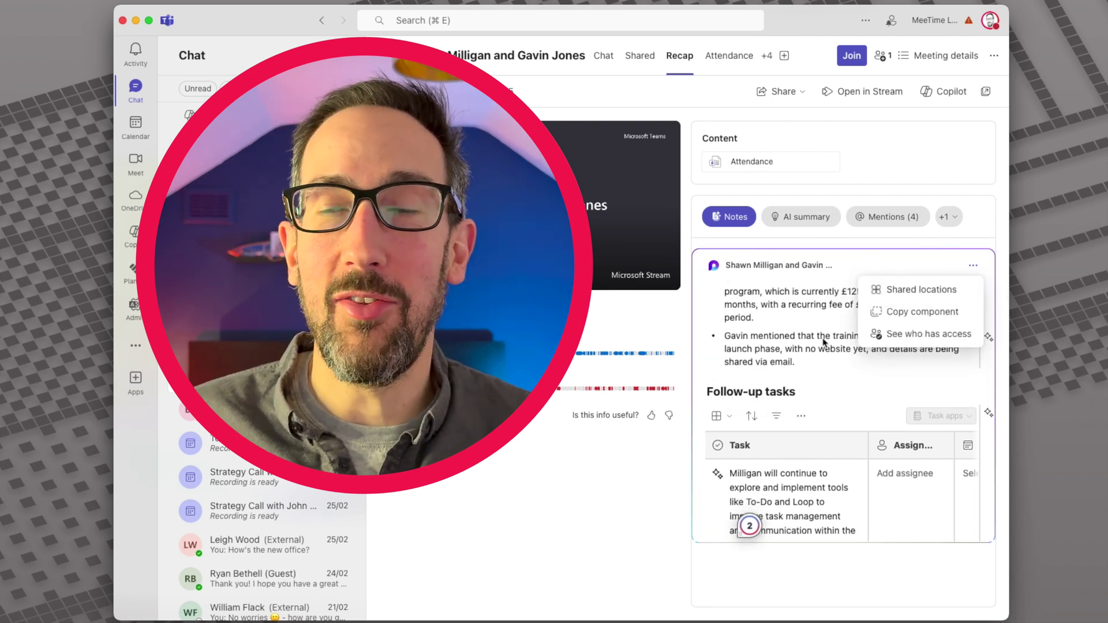
pyautogui.click(801, 341)
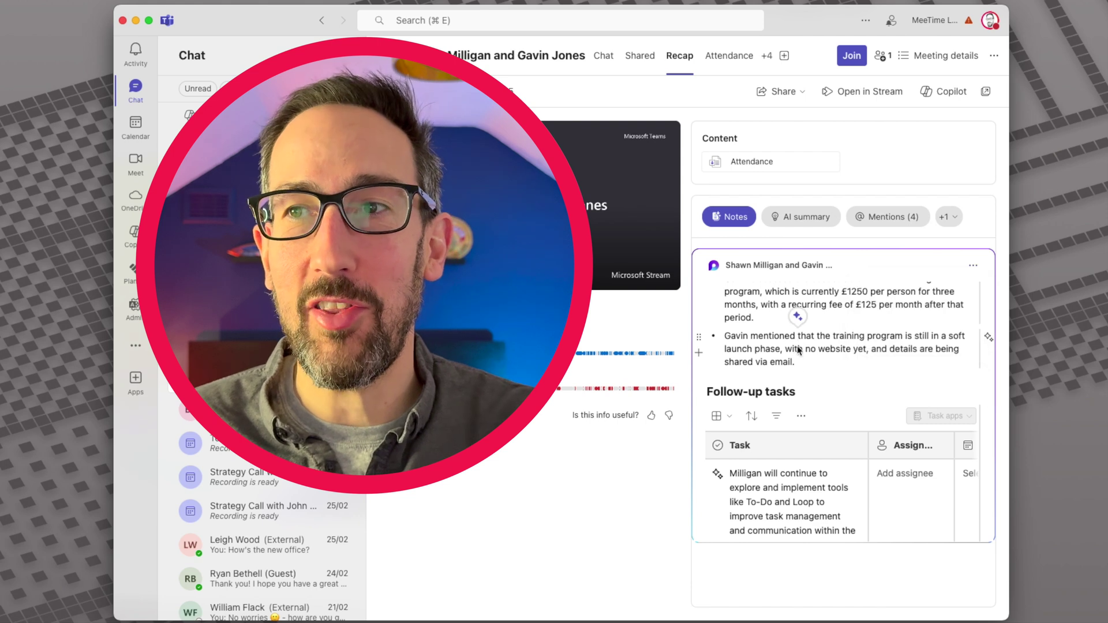
pyautogui.scroll(-5, 794, 408)
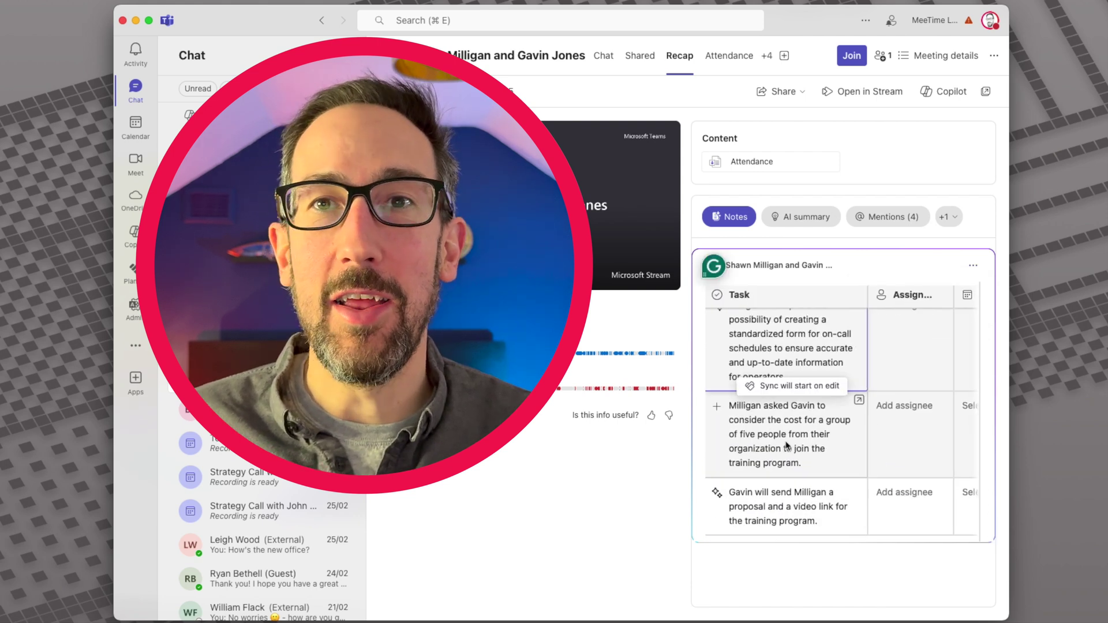